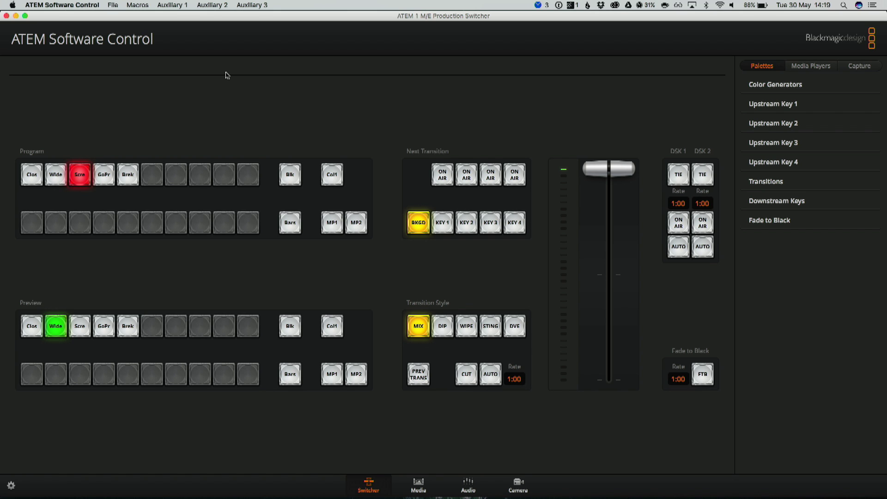
Create a macro named Prog Prev in the last slot and record switching program to Clos and preview to Scre.
click(138, 5)
click(143, 17)
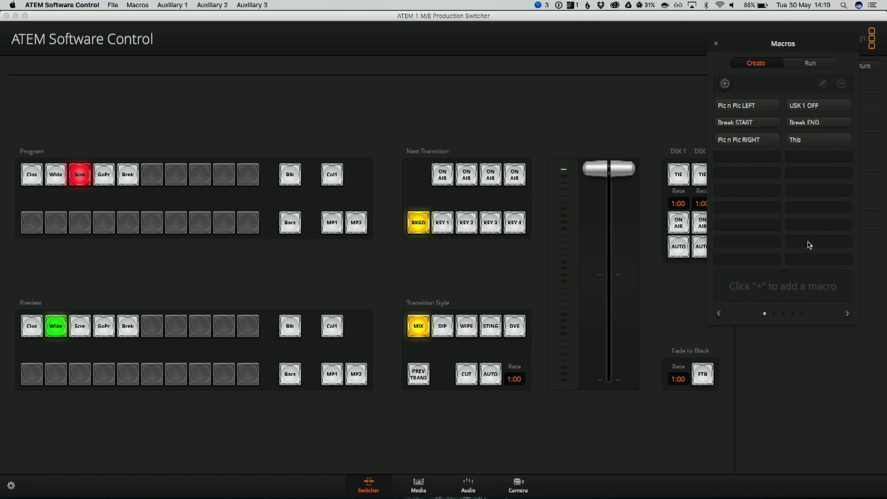
click(817, 260)
click(725, 84)
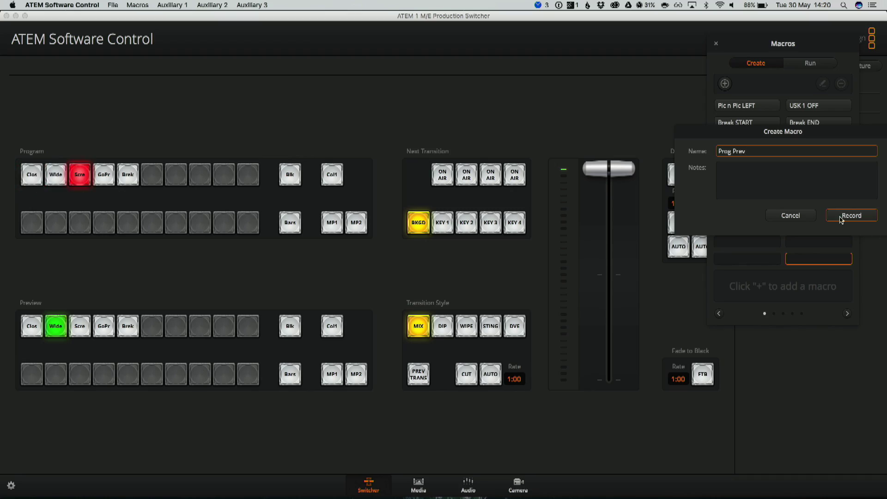
click(843, 217)
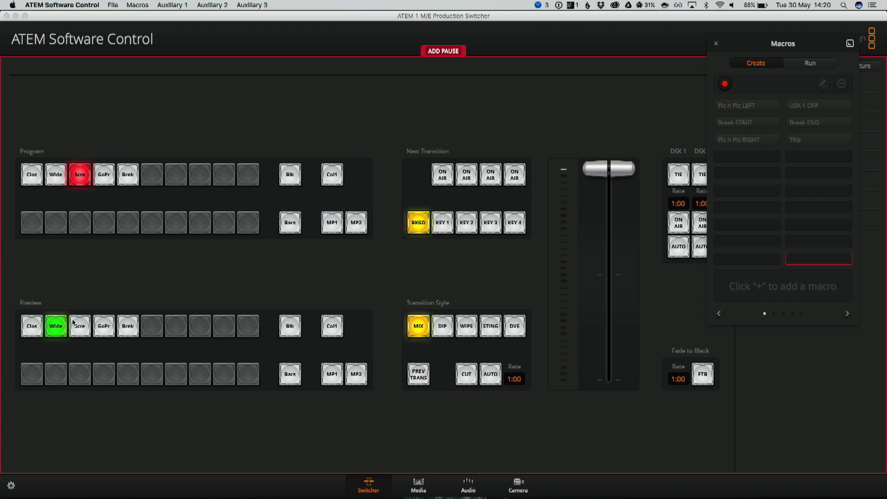
click(32, 180)
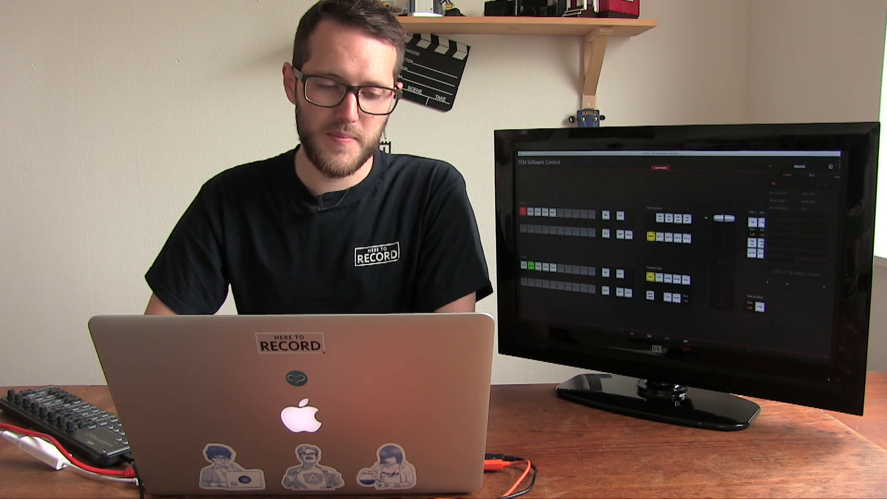
click(538, 267)
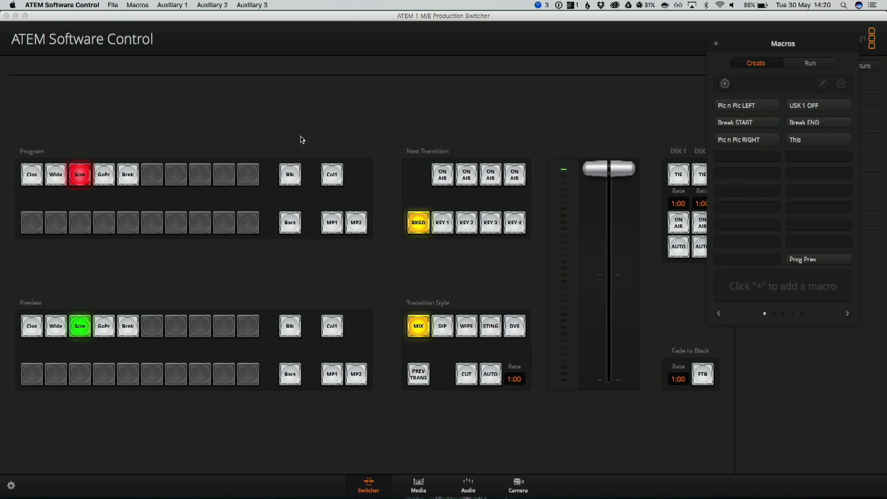
Recall the Prog Prev macro so it is ready to run.
click(813, 263)
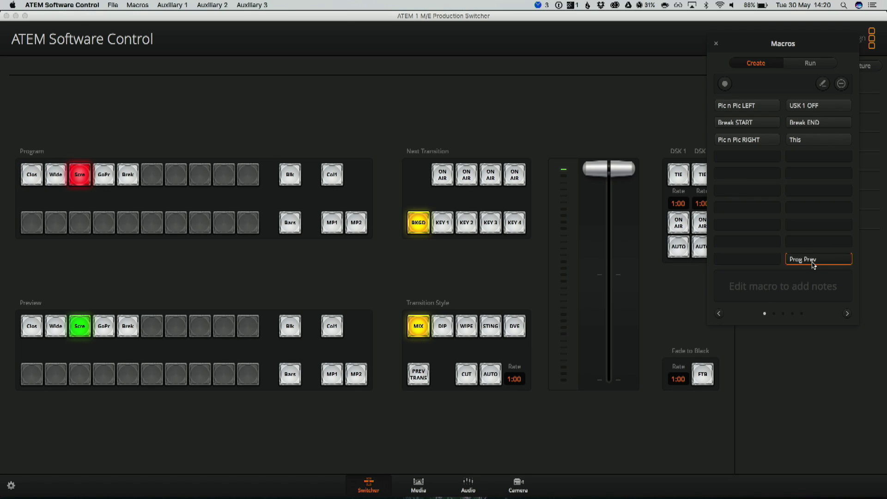
click(810, 65)
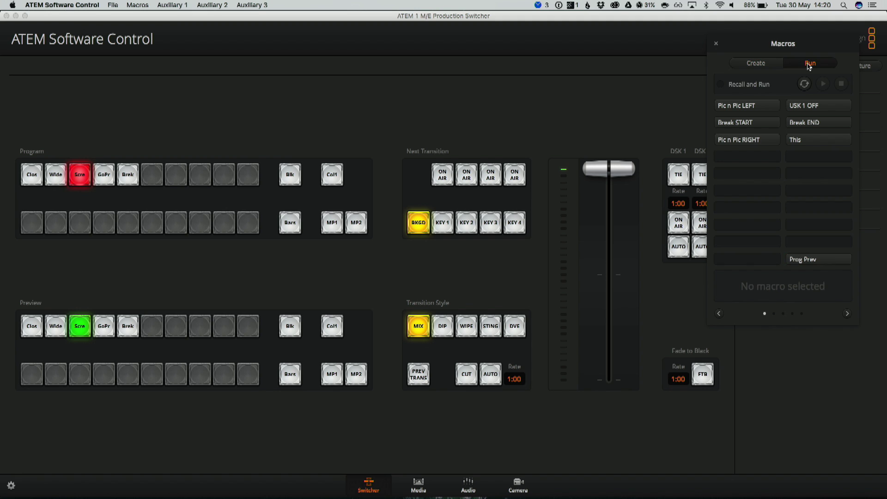
click(803, 262)
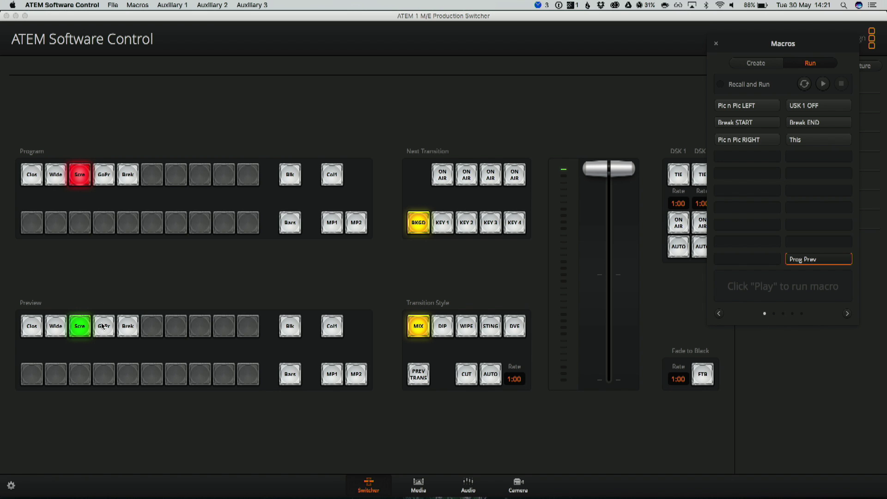
click(57, 327)
Save only the switcher's macros to a file named ShowAndTell on the Desktop.
key(ctrl+Right)
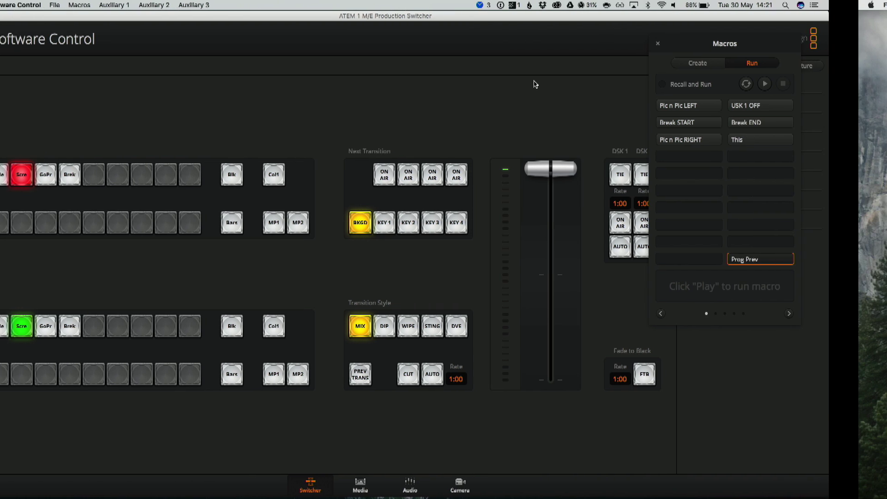
key(ctrl+Left)
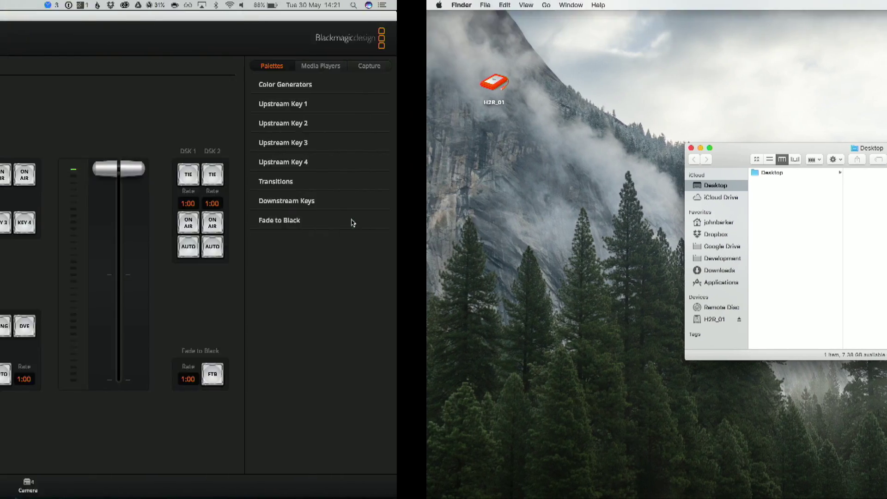
click(115, 5)
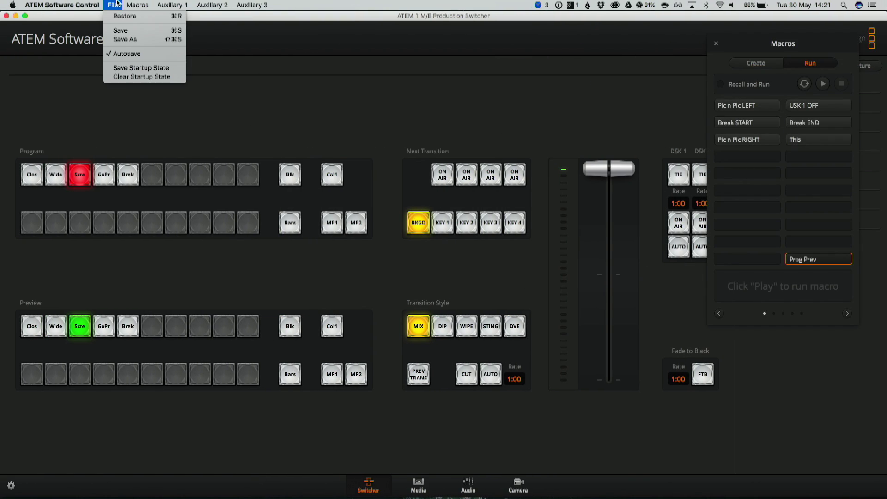
click(125, 40)
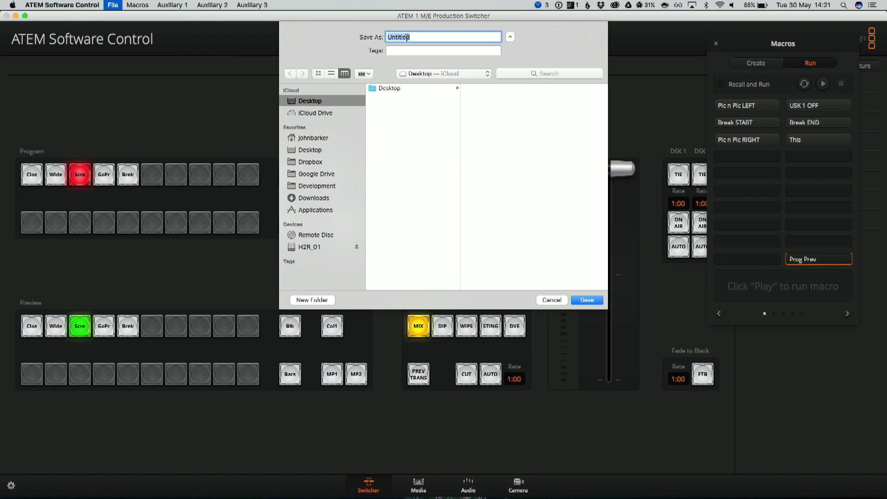
text(ShowAndTell)
key(Return)
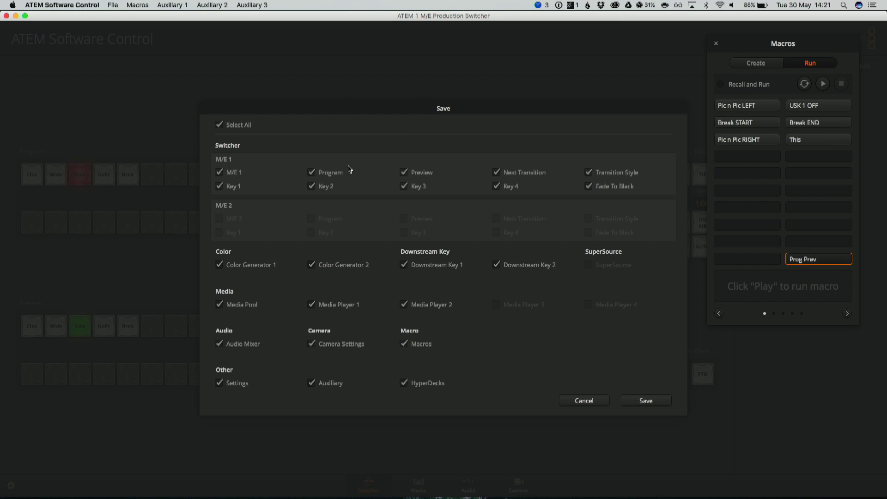
click(220, 126)
click(405, 344)
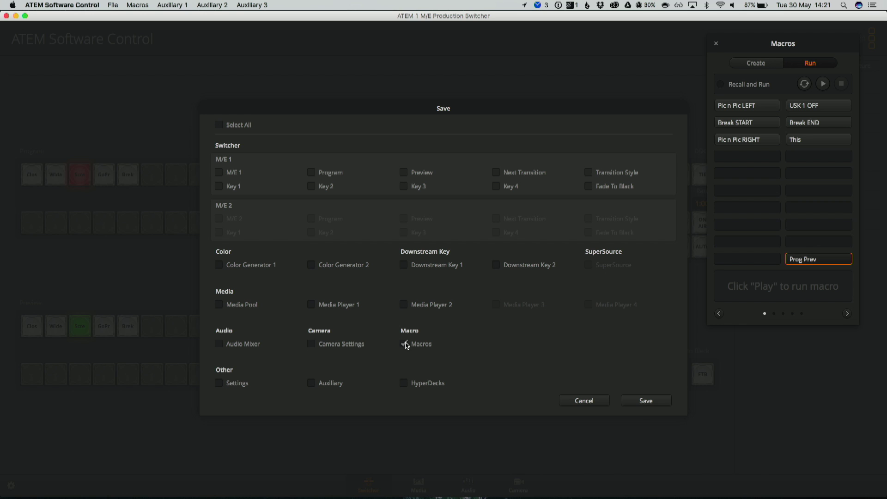
click(645, 400)
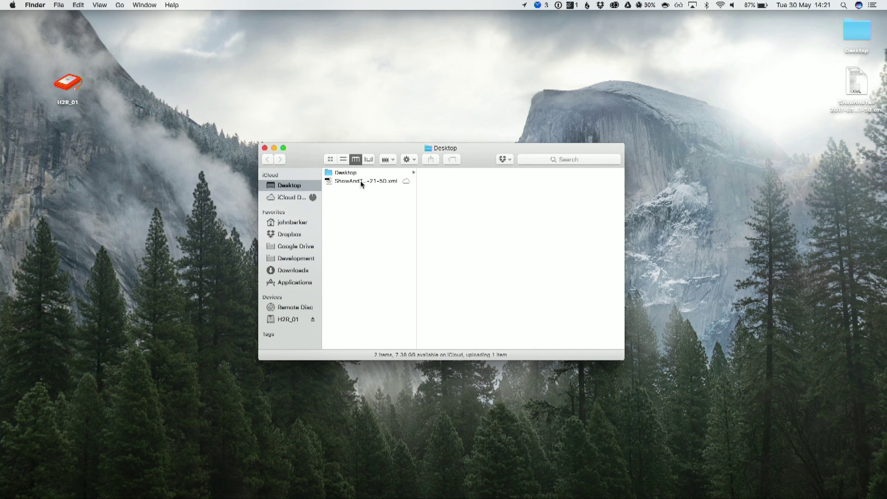
Switch to Finder and open the saved ShowAndTell XML file from the Desktop in Atom.
click(360, 181)
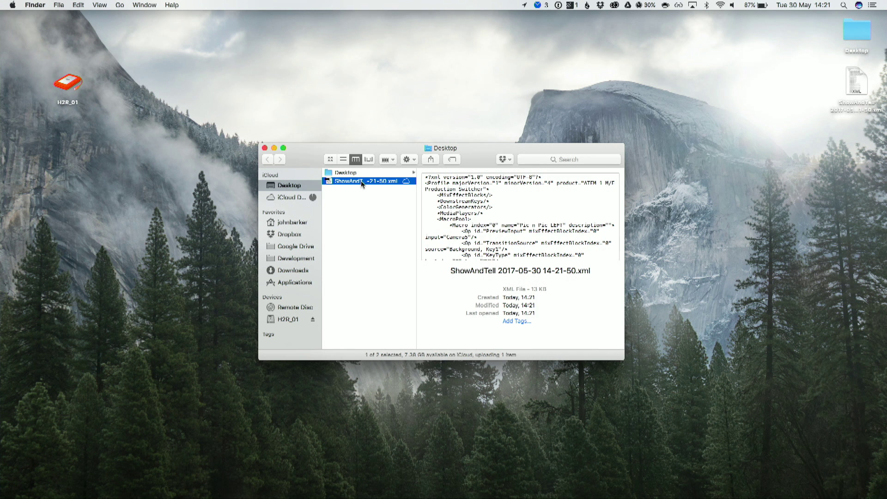
right_click(362, 181)
mouse_move(491, 197)
click(565, 210)
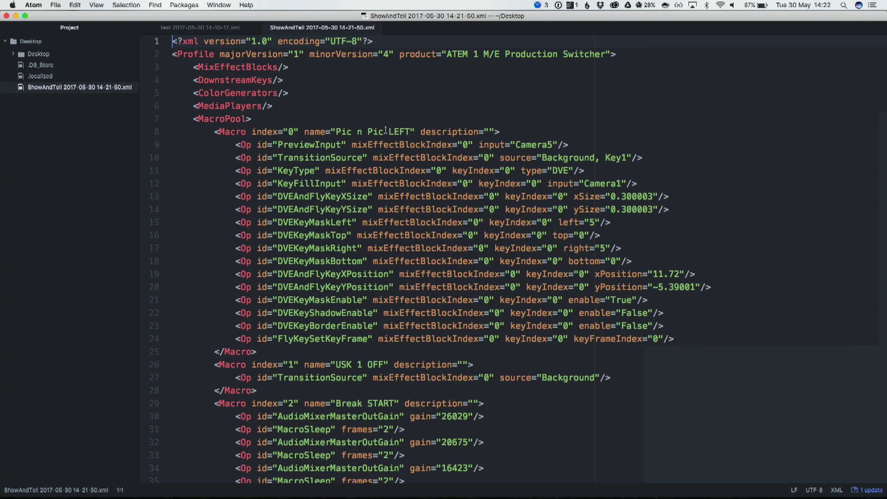
Look through the macro definitions in the XML to locate the Prog Prev macro near the end.
scroll(397, 131, down, 5)
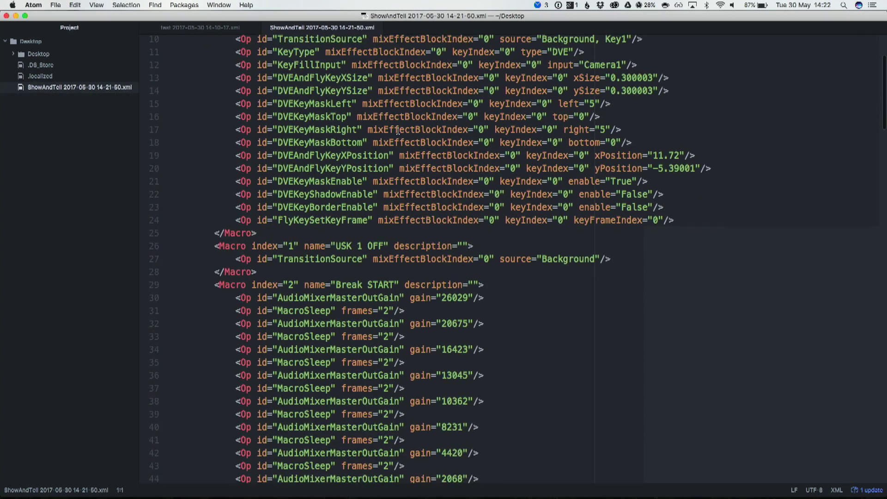
scroll(397, 132, down, 3)
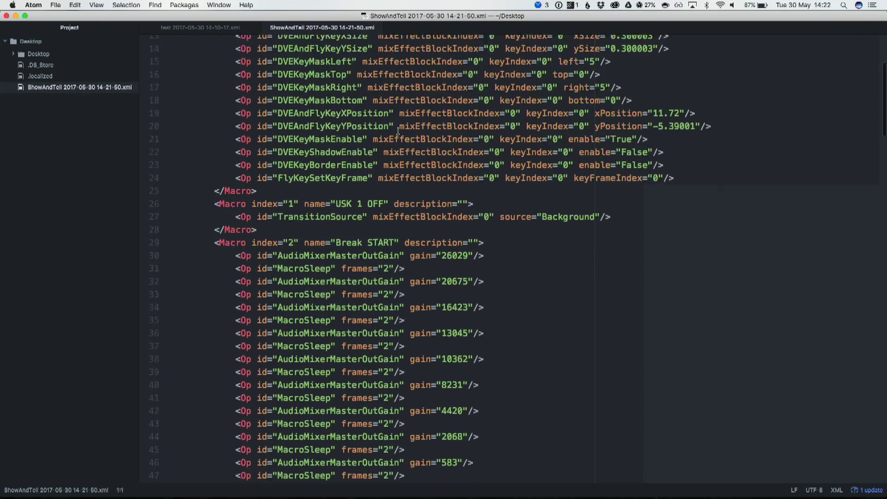
scroll(397, 131, down, 15)
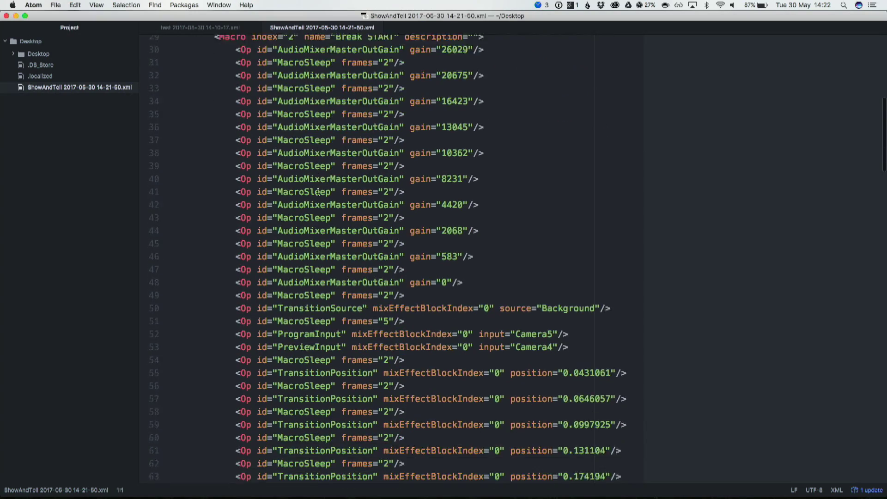
scroll(317, 191, down, 20)
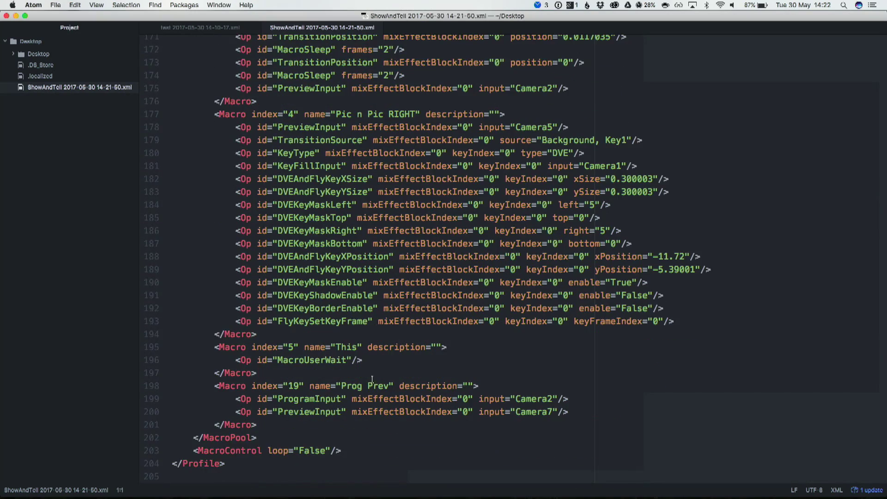
drag(344, 386, 384, 385)
click(389, 385)
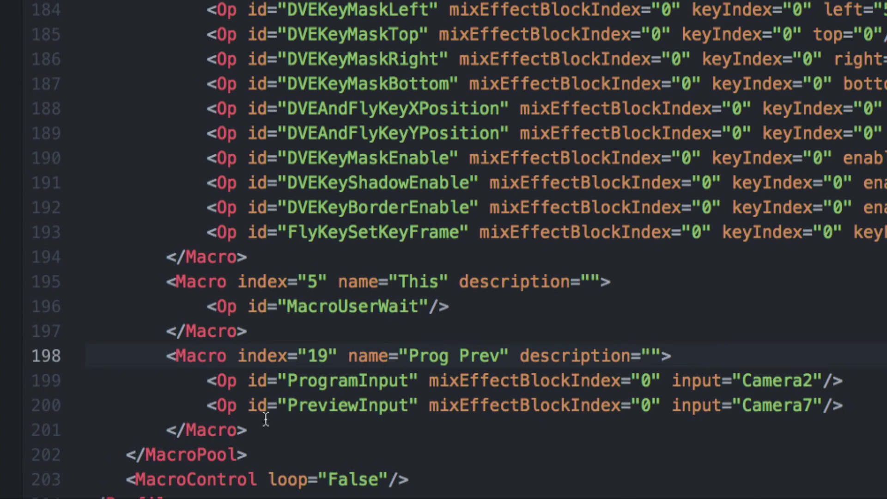
Examine the operation names and camera inputs on the two lines inside the Prog Prev macro.
click(204, 380)
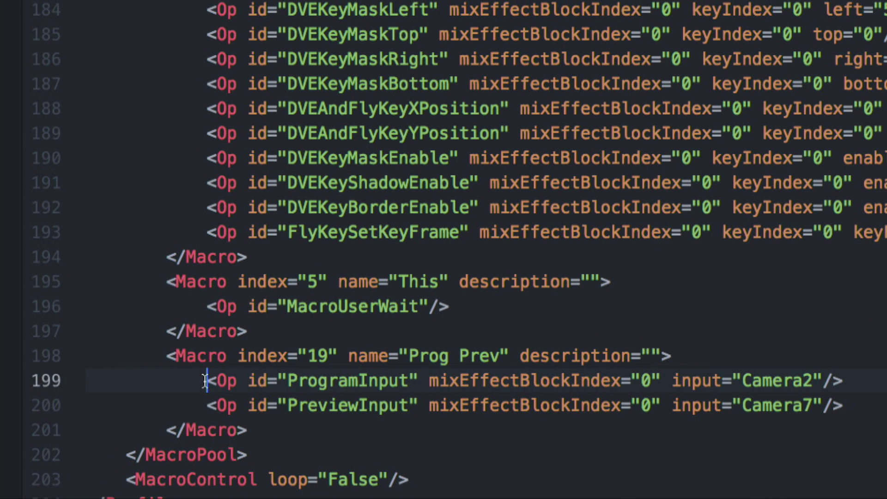
double_click(344, 381)
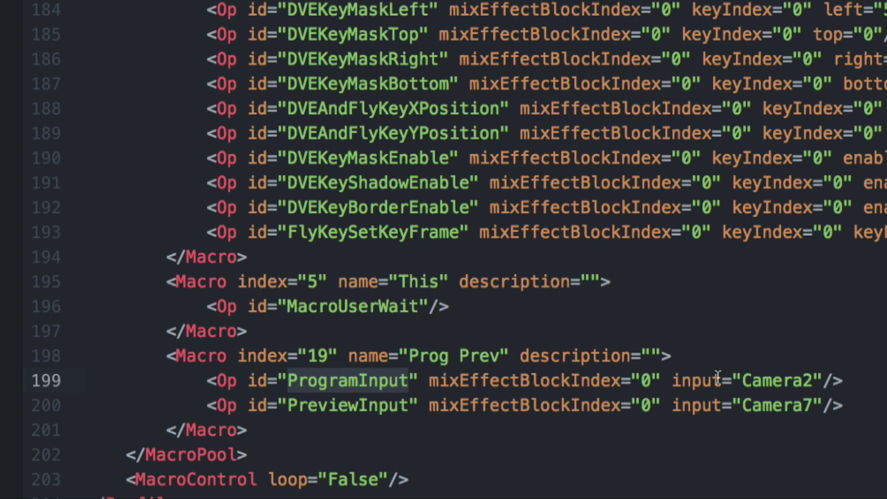
click(643, 378)
double_click(789, 378)
click(743, 380)
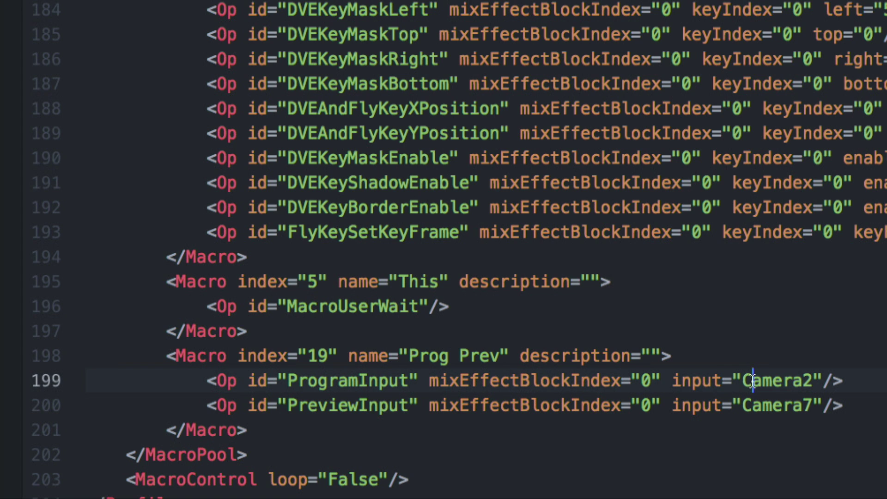
drag(742, 381, 813, 382)
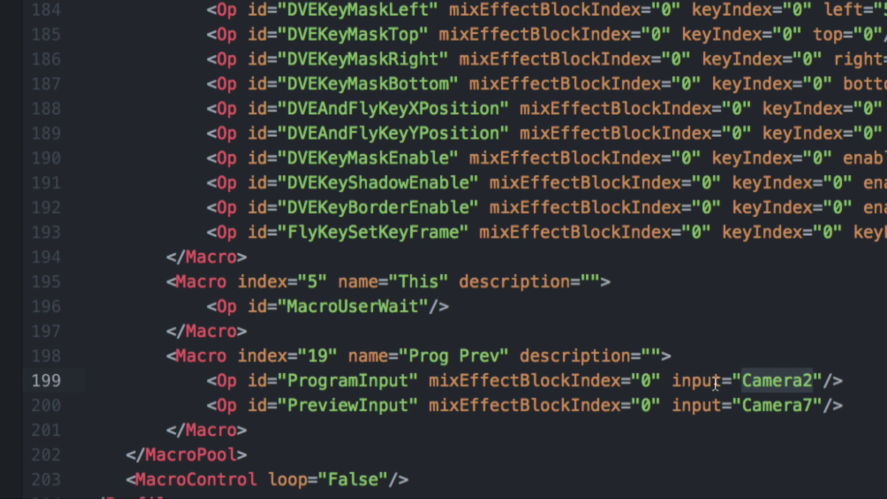
double_click(350, 401)
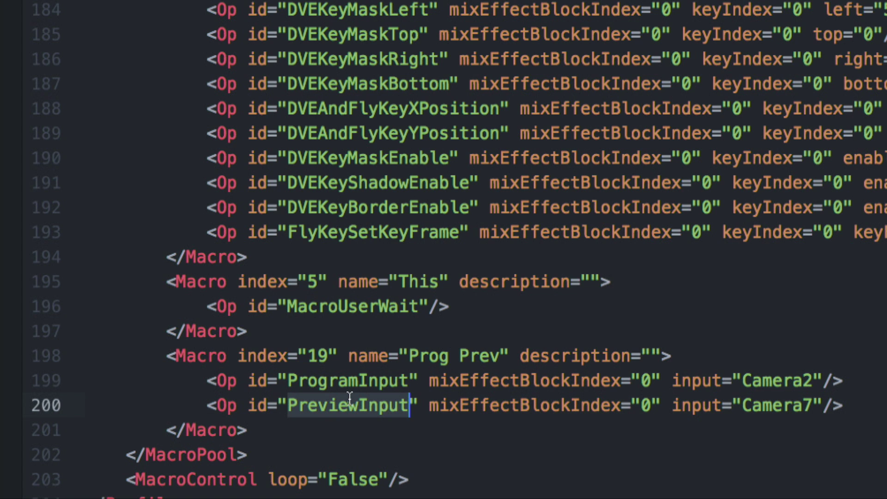
double_click(781, 405)
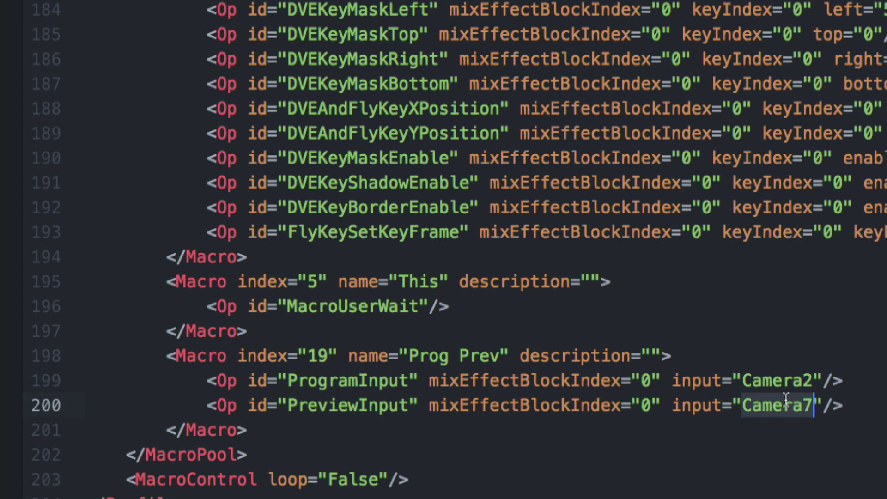
click(692, 362)
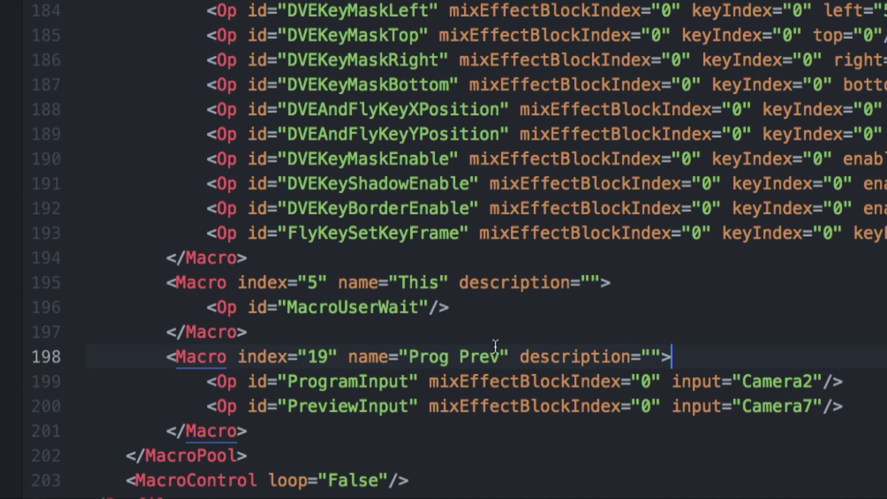
In the Prog Prev macro, set the ProgramInput source to Camera7 and the PreviewInput source to Camera2.
click(804, 374)
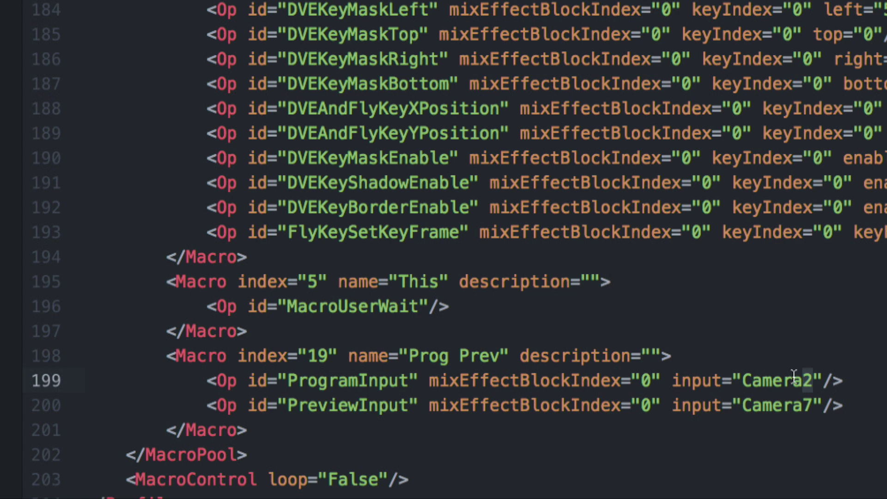
text(7)
double_click(369, 375)
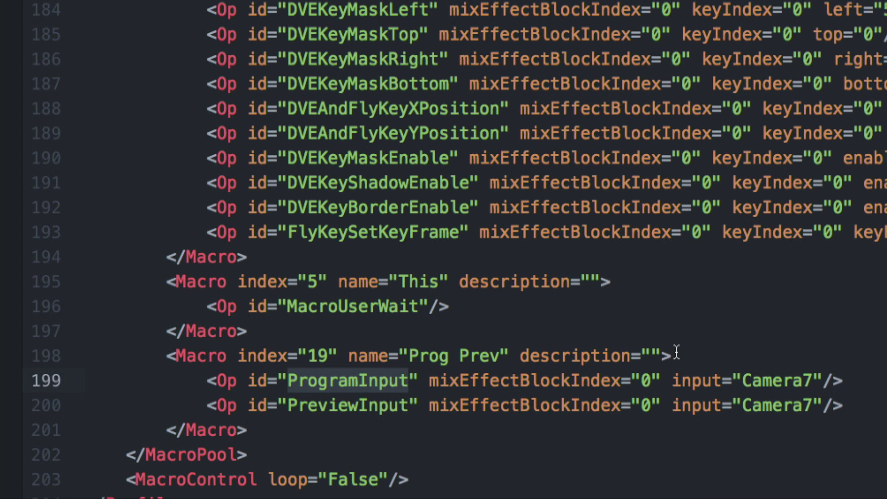
click(808, 400)
key(BackSpace)
text(2)
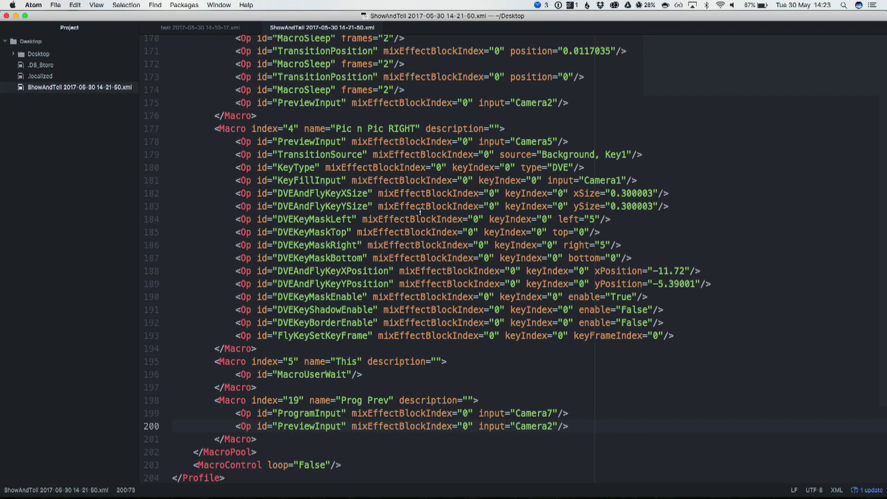
Switch to ATEM Software Control, restore the macros from the edited ShowAndTell XML file, and put the Clos source on preview.
key(ctrl+Left)
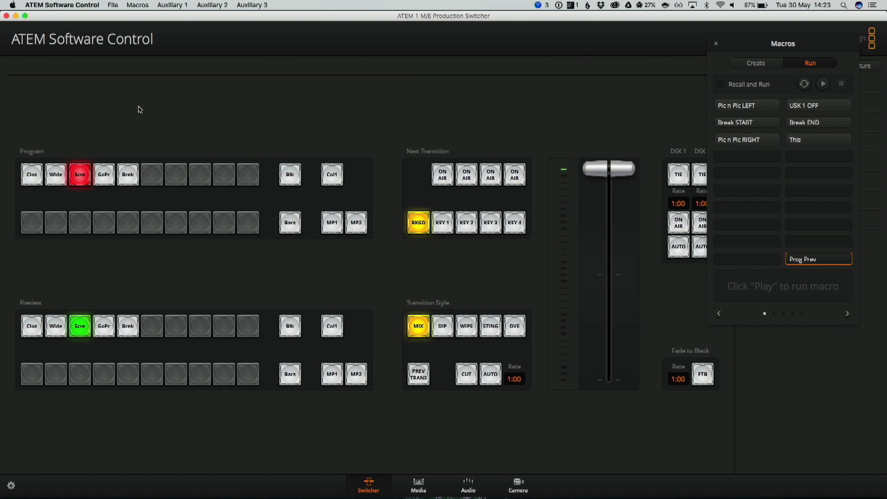
click(112, 4)
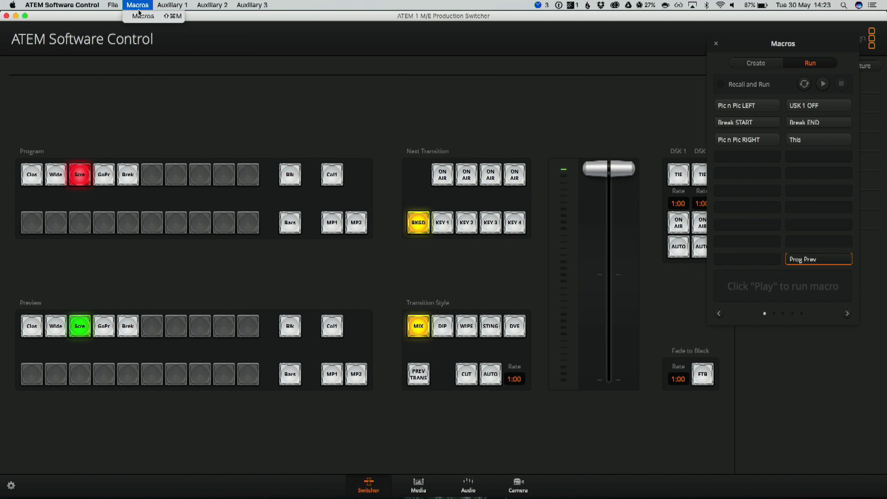
click(122, 17)
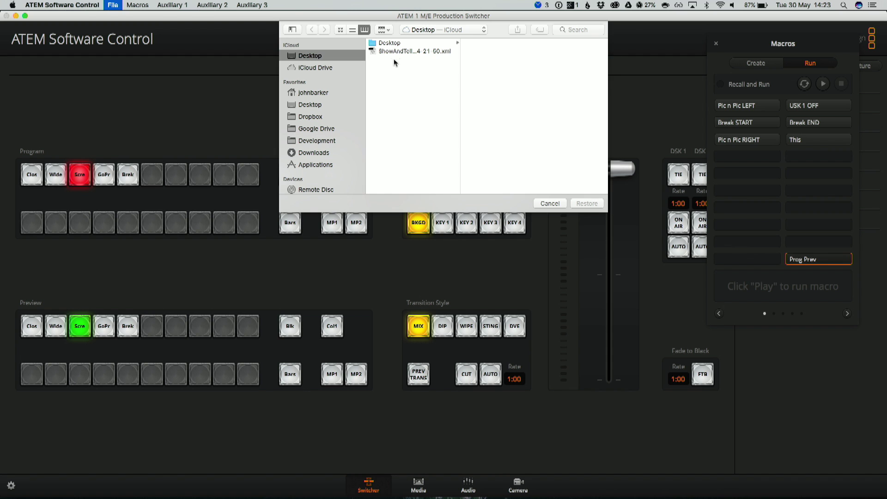
click(403, 52)
double_click(403, 52)
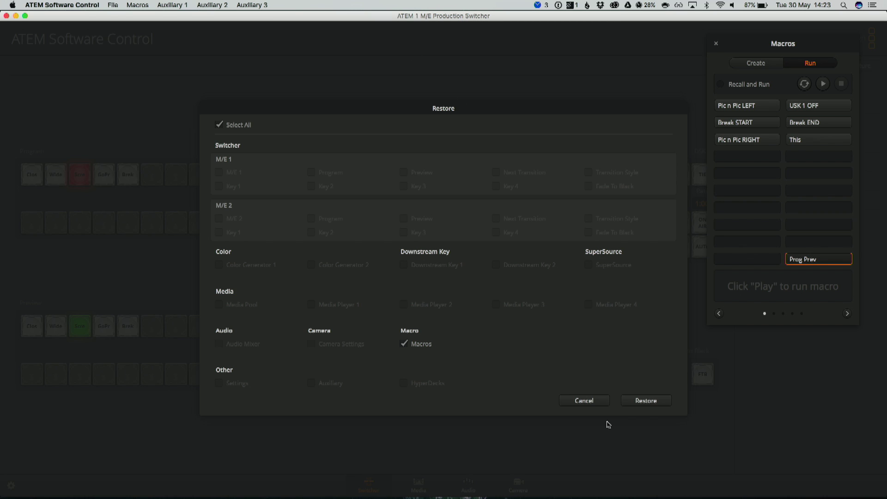
click(650, 401)
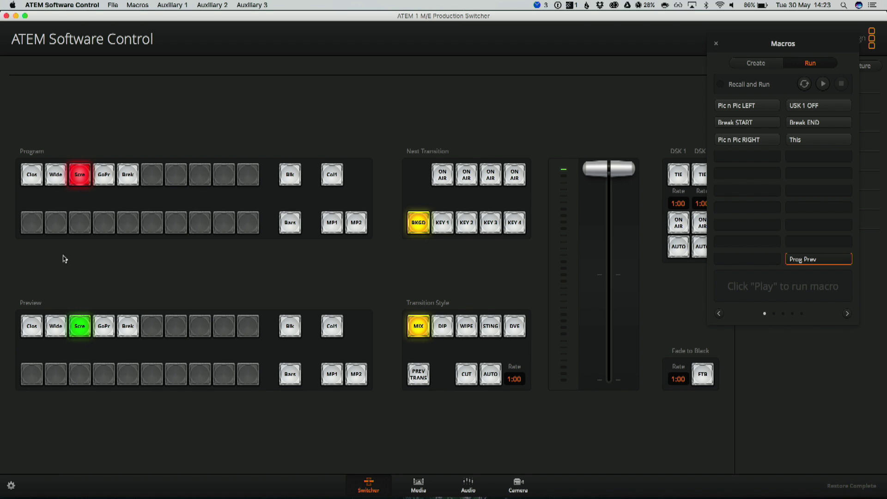
click(33, 329)
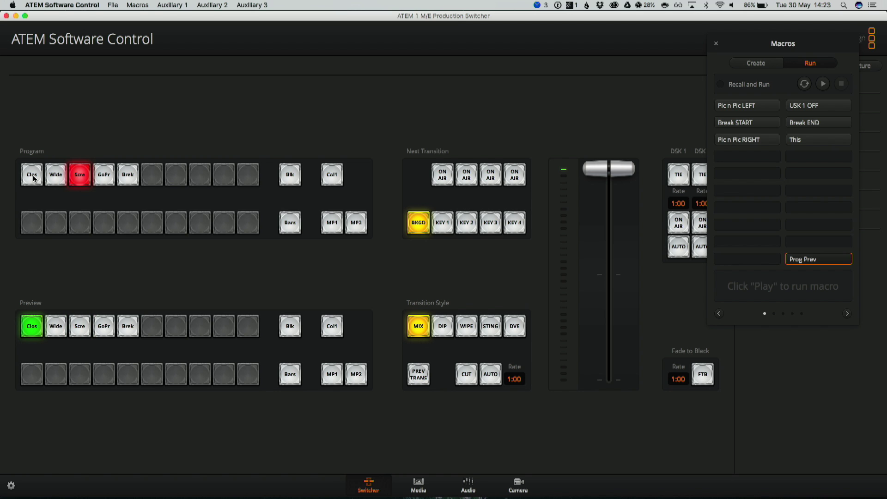
click(58, 327)
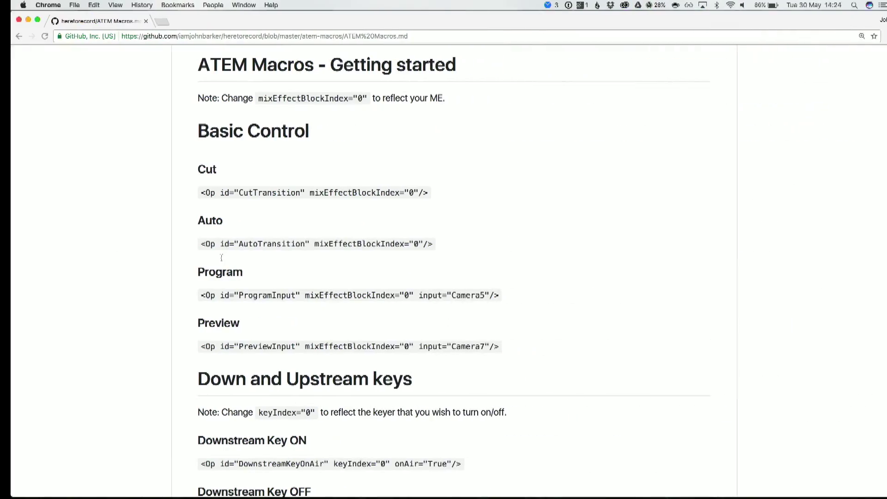
Look through the Basic Control section of the ATEM Macros page on GitHub and highlight the Program operation line.
scroll(310, 132, up, 5)
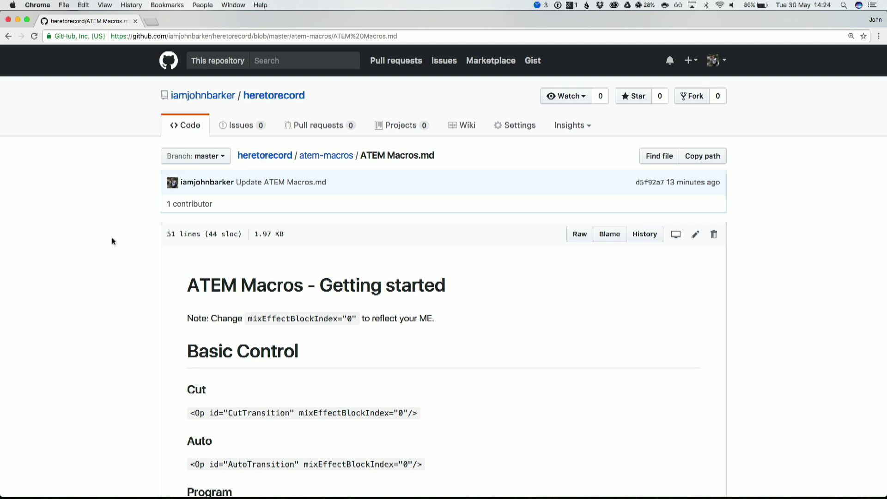
scroll(114, 273, down, 10)
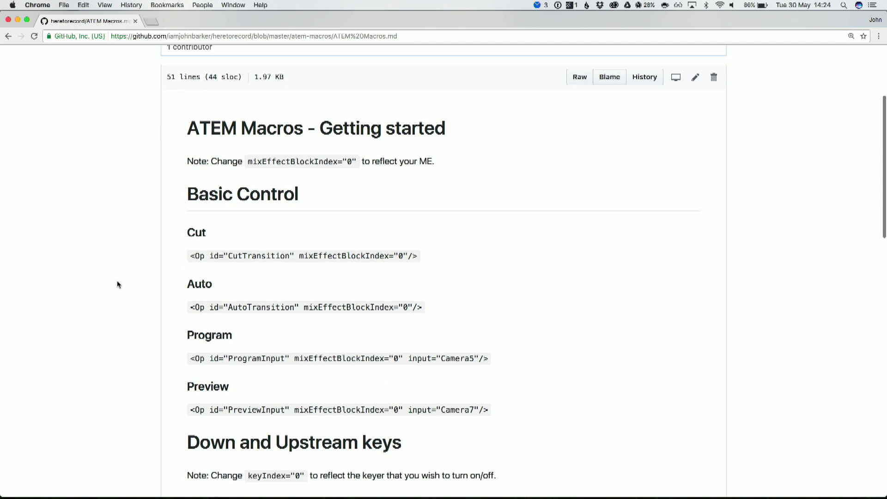
scroll(117, 284, up, 1)
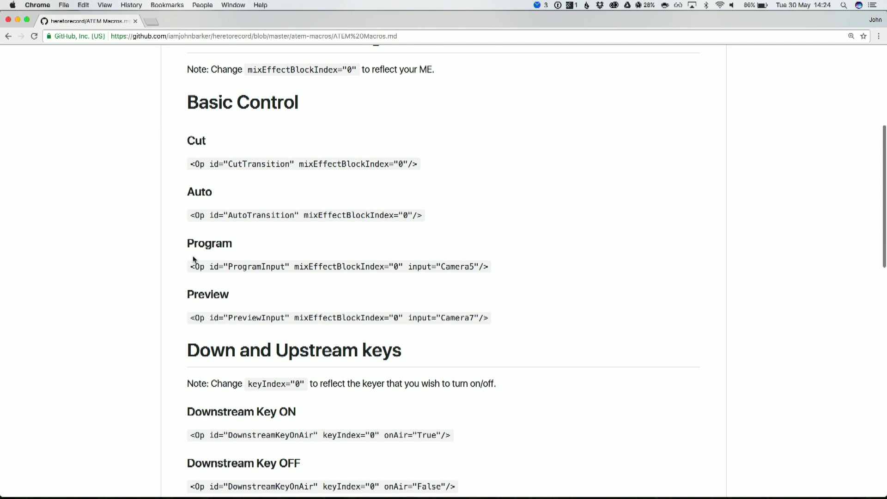
drag(191, 266, 497, 267)
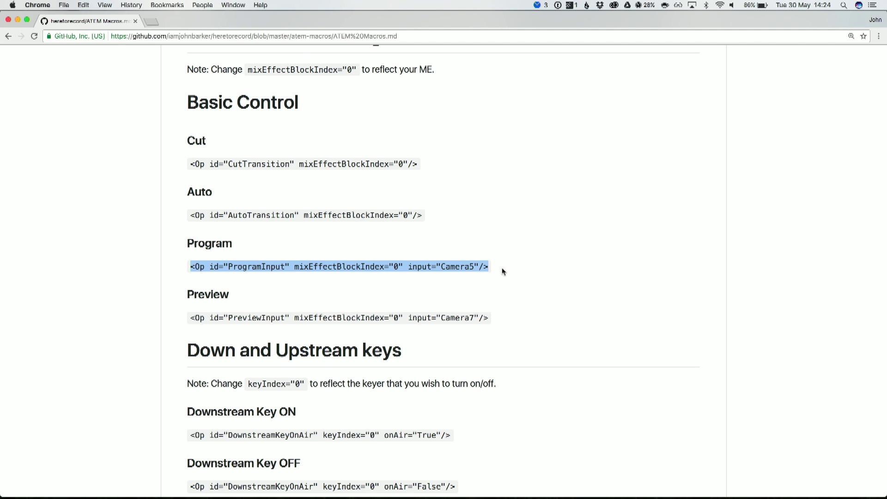
Switch to Atom and examine the ProgramInput operation name and its camera input in the Prog Prev macro.
key(ctrl+Left)
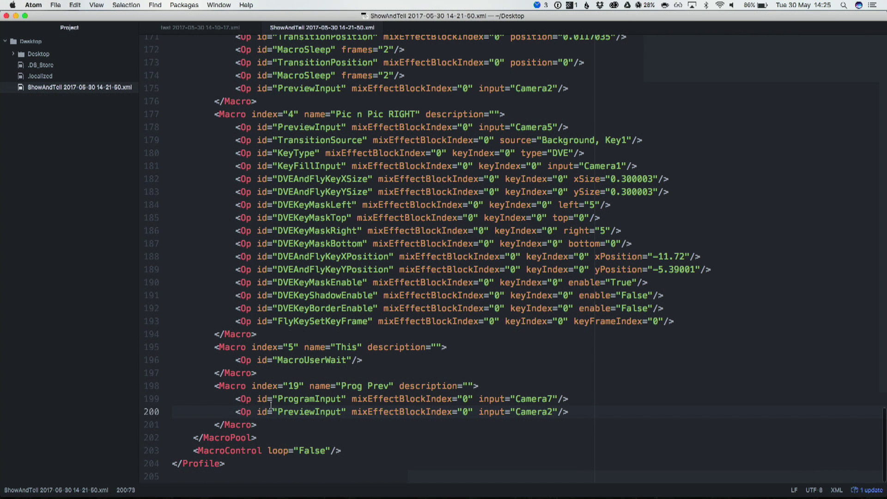
drag(235, 399, 320, 398)
double_click(310, 398)
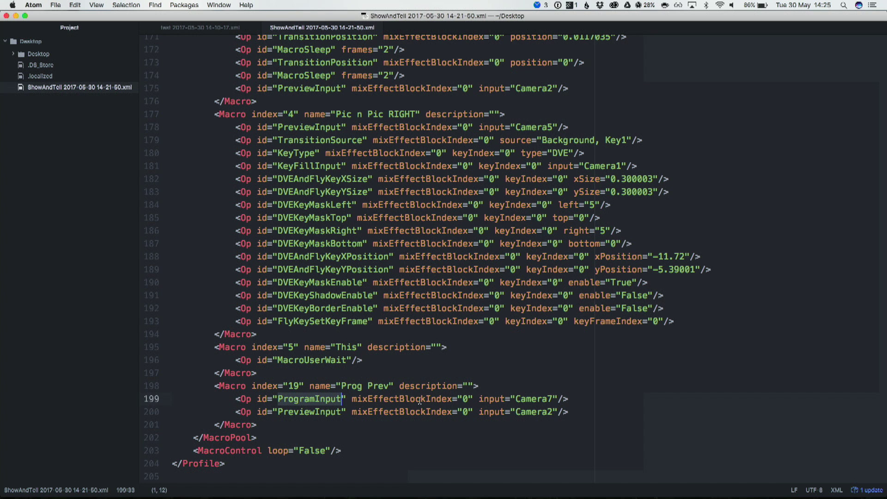
double_click(534, 397)
Switch back to Chrome and compare the example Program and Preview lines, checking their operation names and the Program line's camera input.
key(ctrl+Right)
click(373, 276)
drag(476, 266, 442, 266)
click(481, 257)
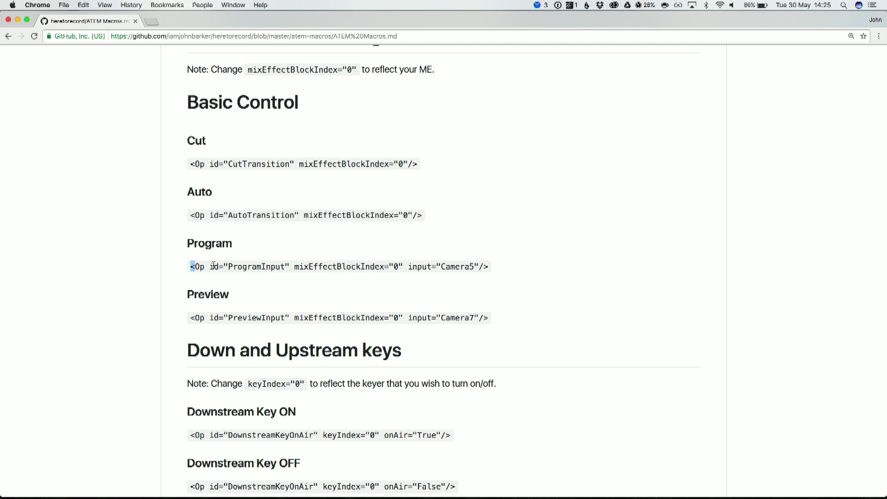
drag(213, 265, 531, 270)
double_click(264, 266)
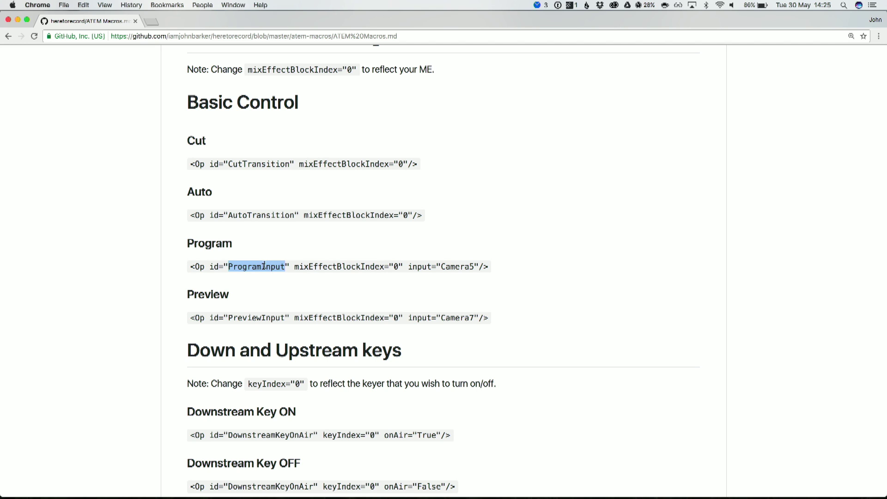
double_click(247, 316)
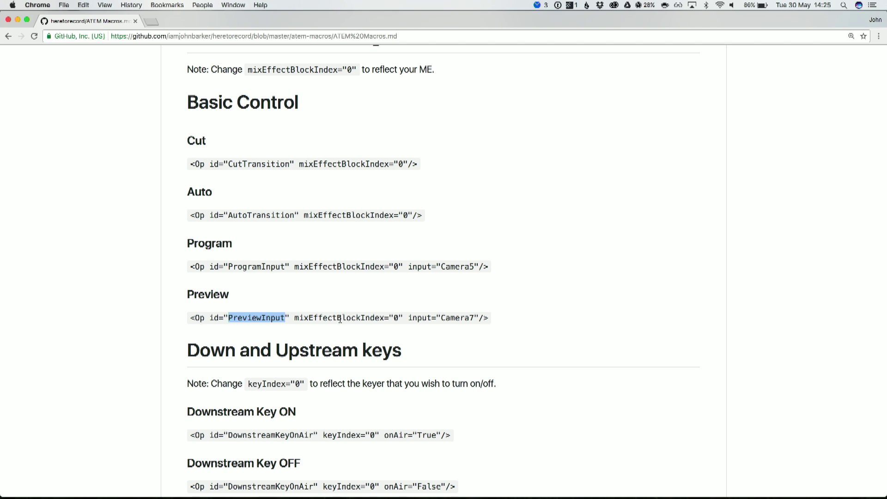
click(380, 299)
Copy the AutoTransition line from the GitHub page and replace both operation lines of the Prog Prev macro in Atom with it.
scroll(204, 203, down, 2)
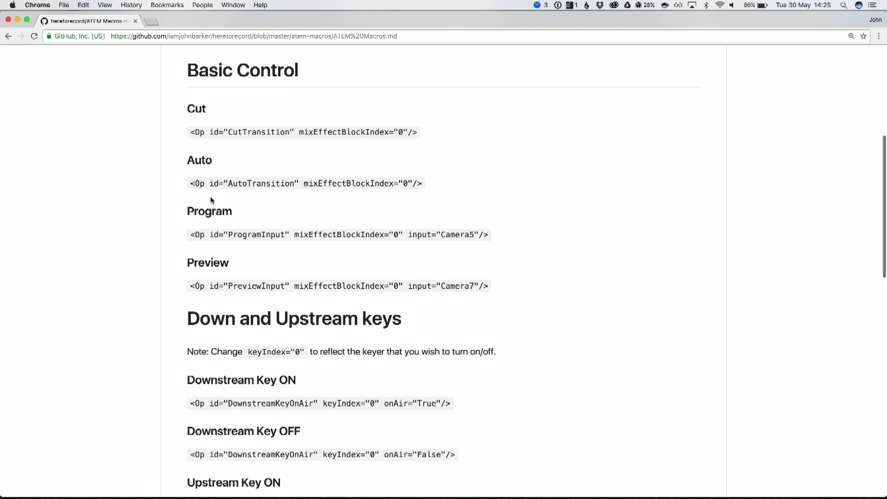
drag(190, 184, 432, 184)
key(super+c)
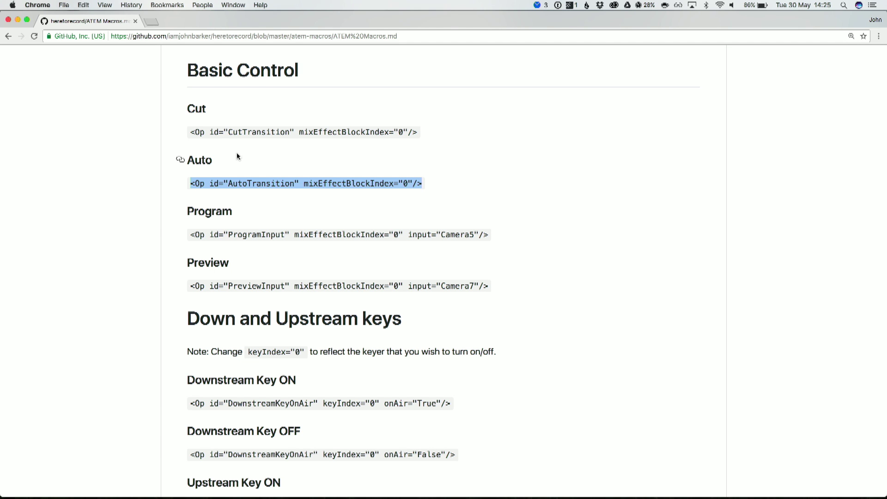
key(ctrl+Left)
click(235, 398)
shift+click(568, 411)
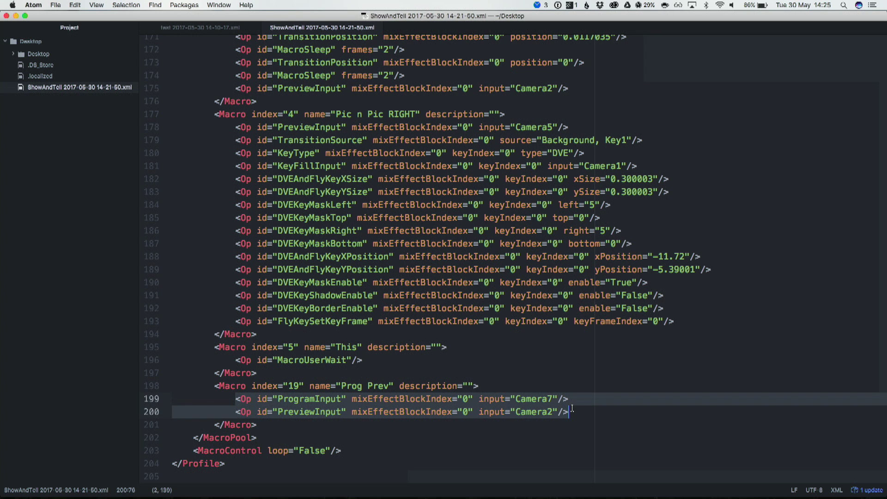
key(super+v)
Check the pasted AutoTransition line's attributes and rename the Prog Prev macro to AUTO.
double_click(319, 411)
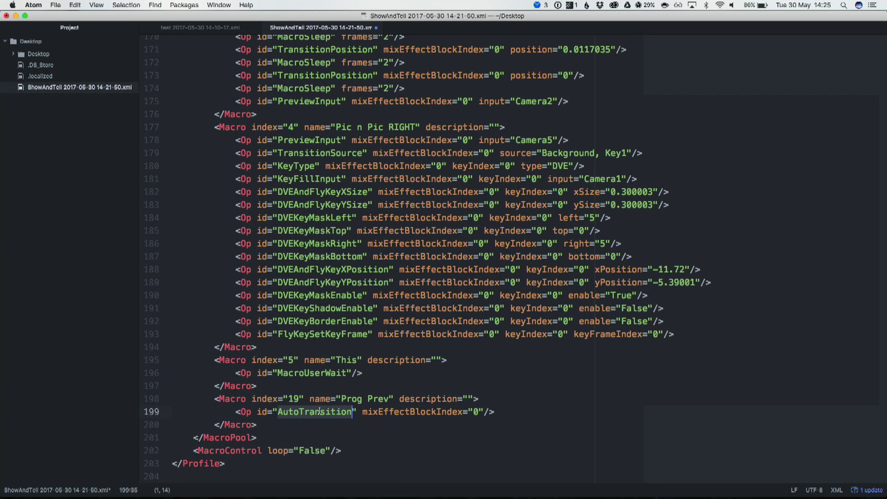
double_click(432, 412)
click(504, 411)
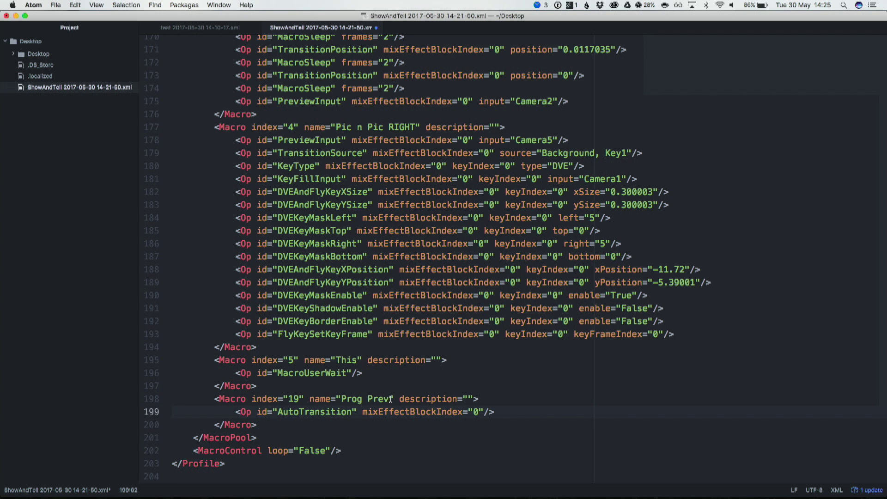
shift+click(343, 398)
text(AUTO)
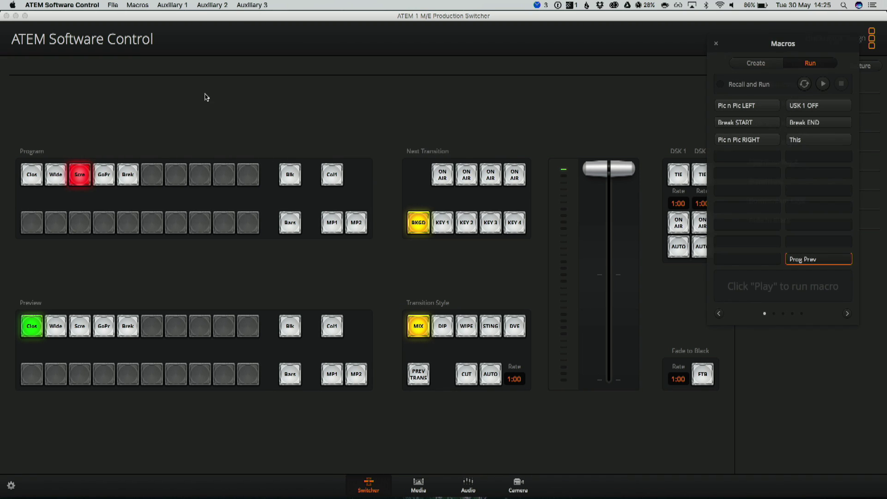
Restore the macros from the ShowAndTell XML file containing the AUTO macro to the switcher.
click(147, 5)
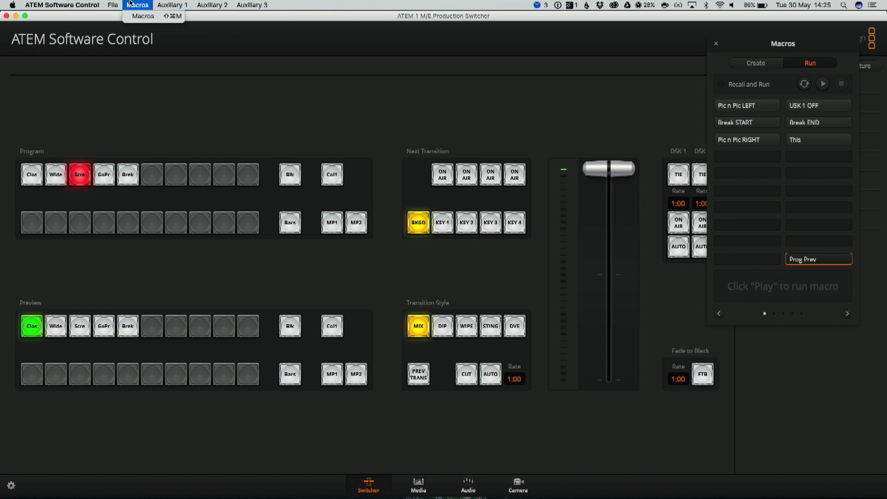
click(113, 5)
click(124, 16)
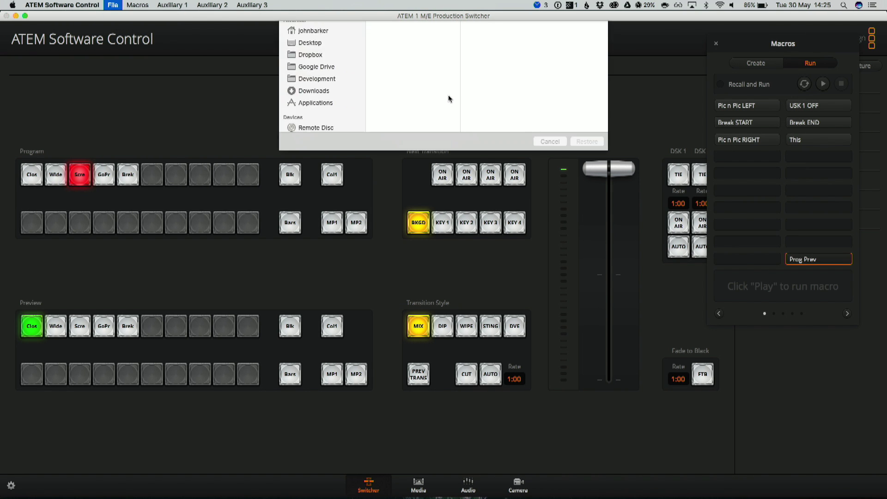
click(417, 54)
click(586, 203)
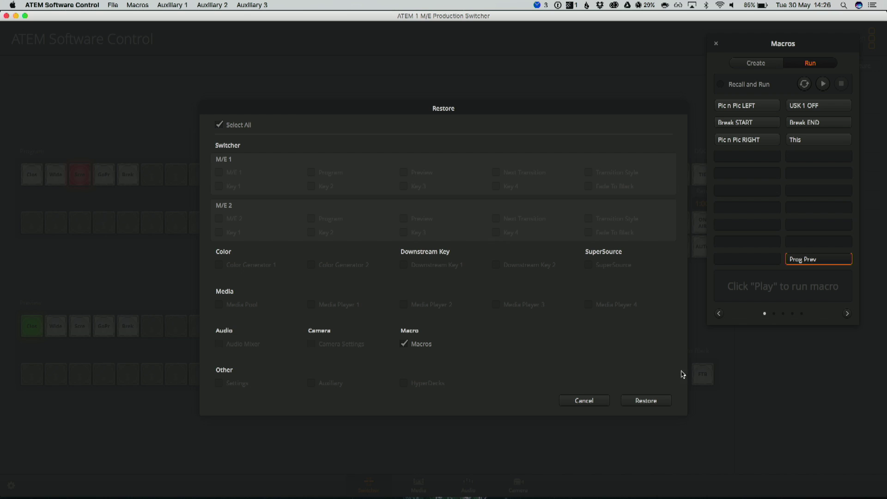
click(639, 402)
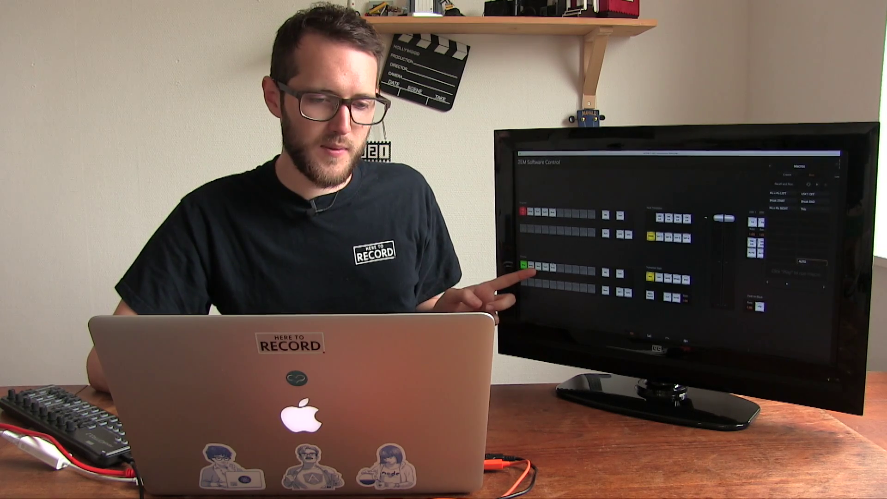
key(2)
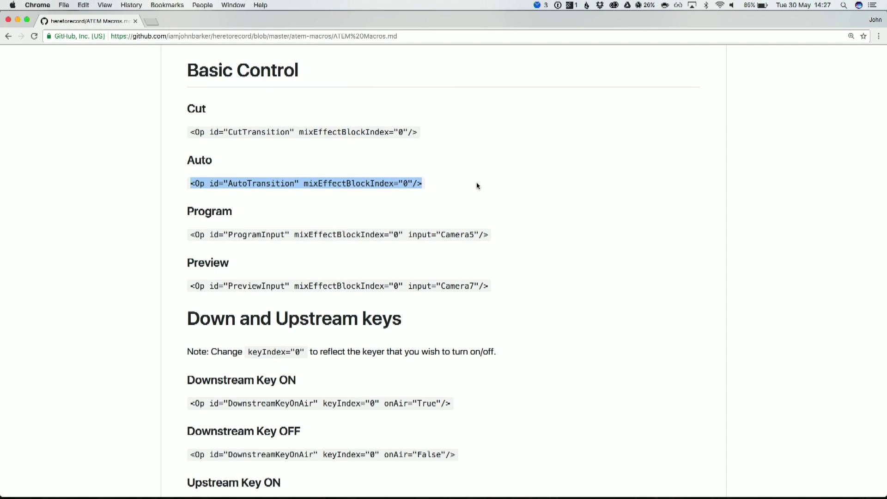
Copy the Upstream Key ON line from the GitHub page and replace the AUTO macro's AutoTransition line in Atom with it.
scroll(477, 185, down, 5)
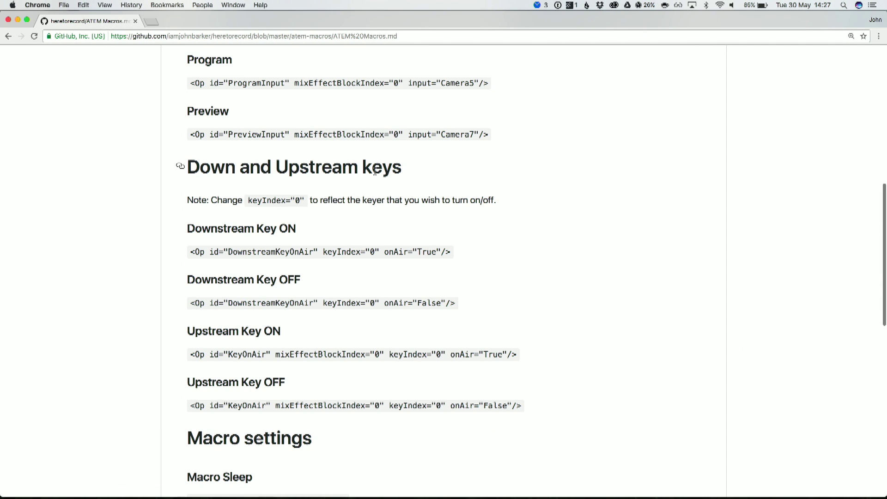
scroll(171, 268, down, 4)
scroll(171, 273, up, 1)
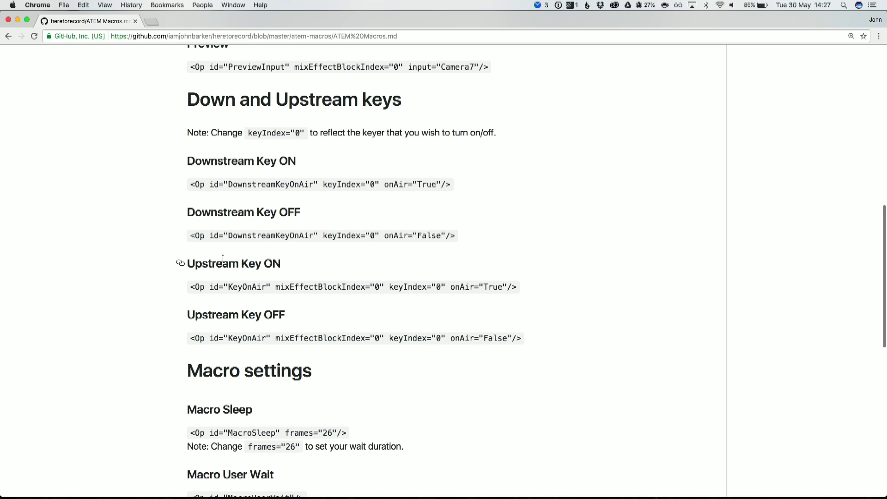
drag(191, 287, 524, 284)
key(super+c)
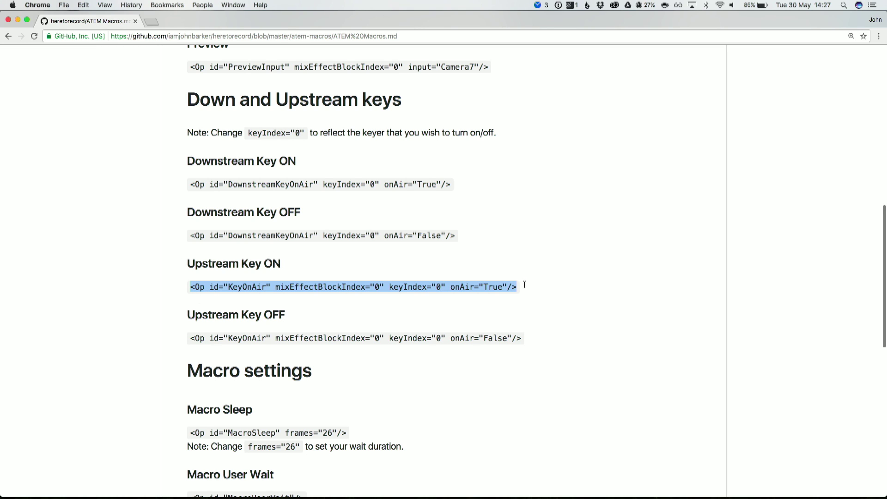
key(super+Tab)
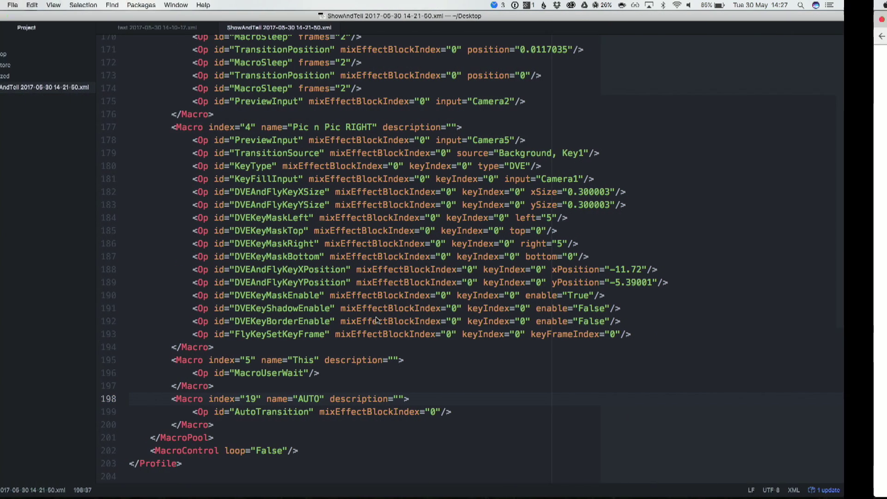
drag(236, 410, 504, 407)
key(super+v)
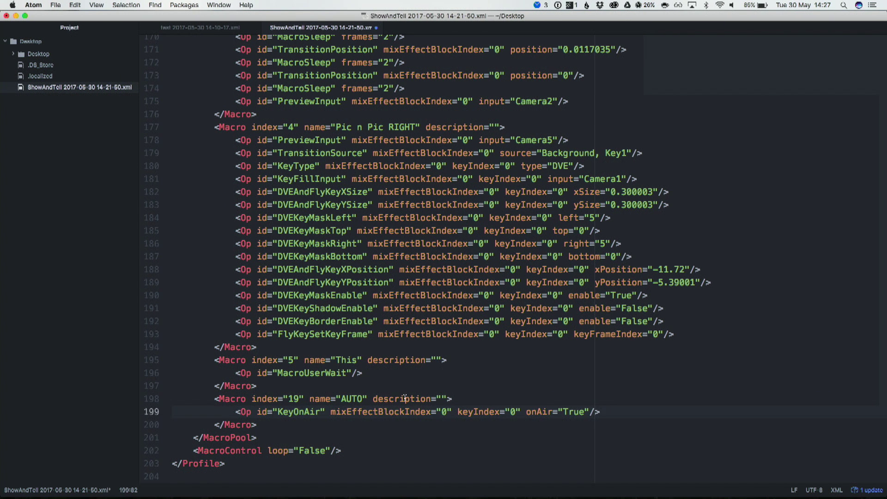
Check the id, mixEffectBlockIndex, keyIndex and onAir values of the pasted KeyOnAir line in the AUTO macro.
double_click(290, 409)
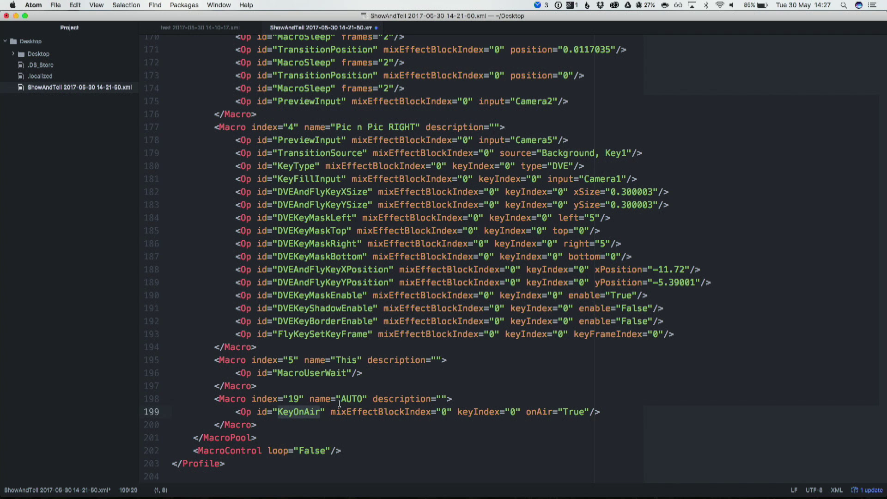
double_click(375, 409)
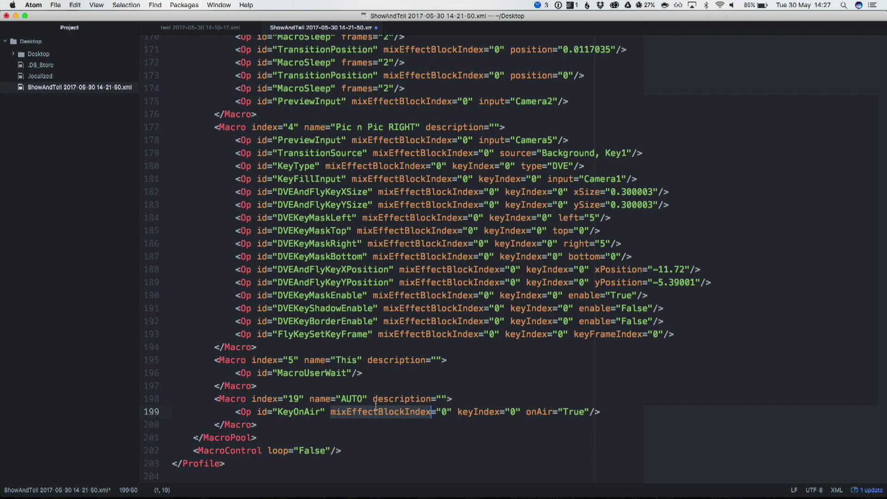
click(446, 410)
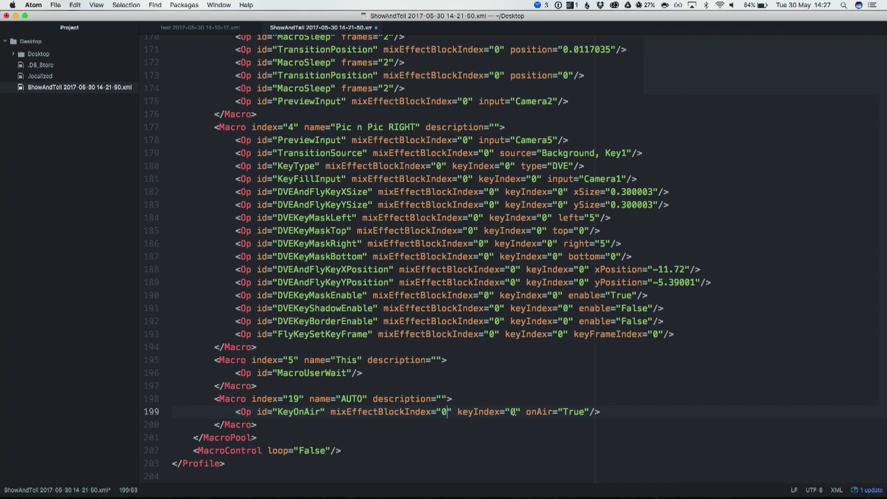
key(ctrl+Left)
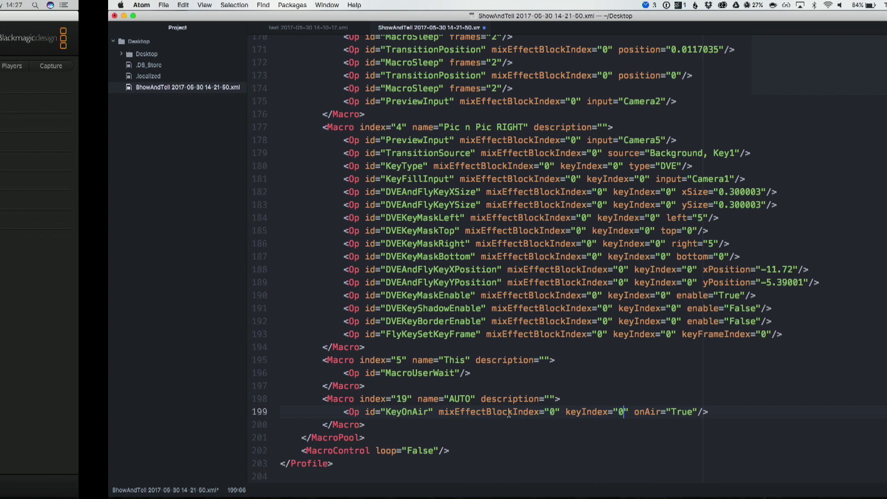
key(super+shift+m)
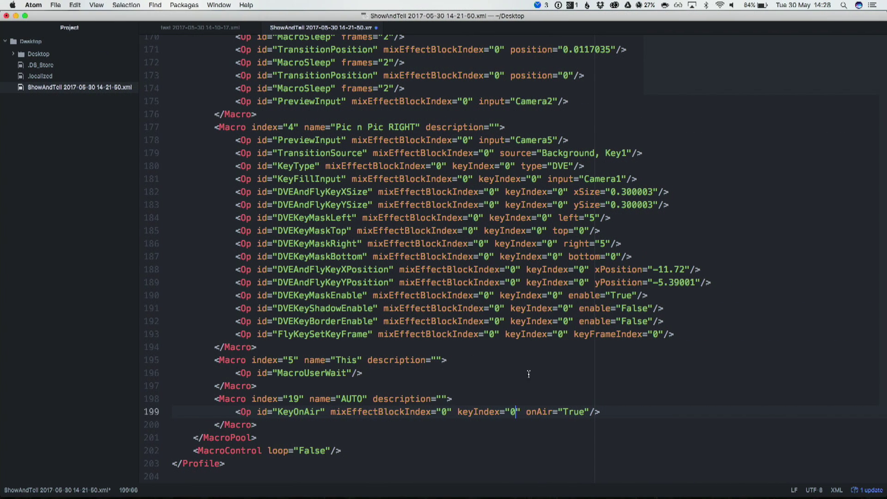
double_click(573, 412)
Rename the AUTO macro at index 19 to KEY ON AIR.
click(475, 396)
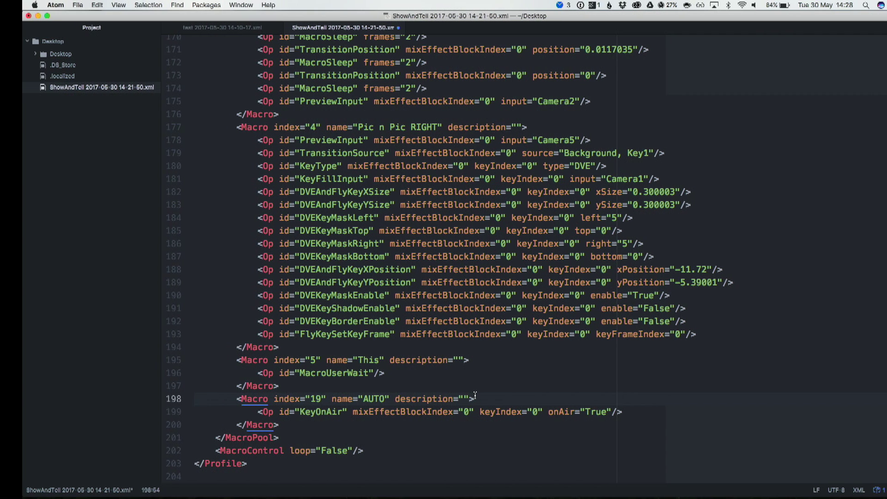
double_click(348, 393)
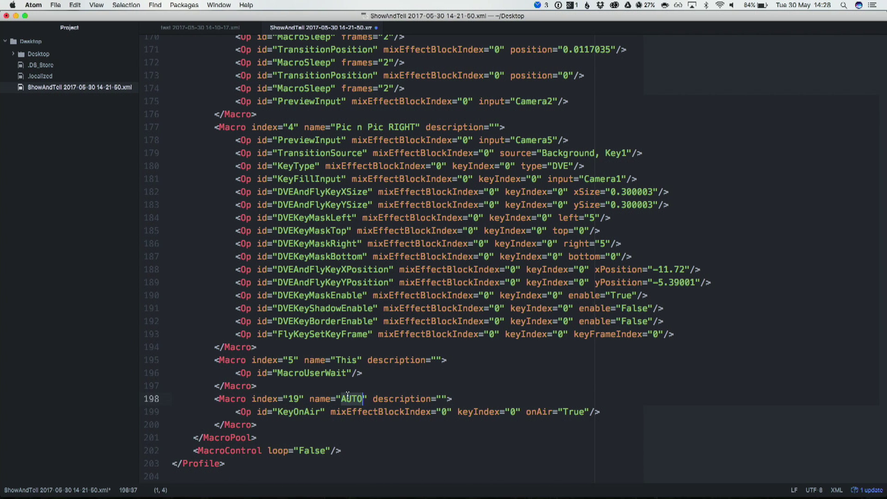
text(KEY ON AIR)
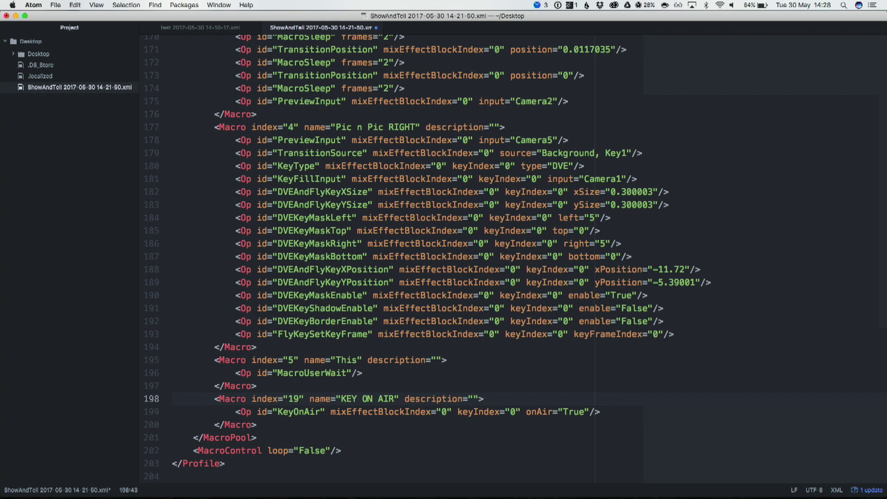
Switch to ATEM Software Control, restore the macros from the ShowAndTell XML file, and run the KEY ON AIR macro.
key(ctrl+Left)
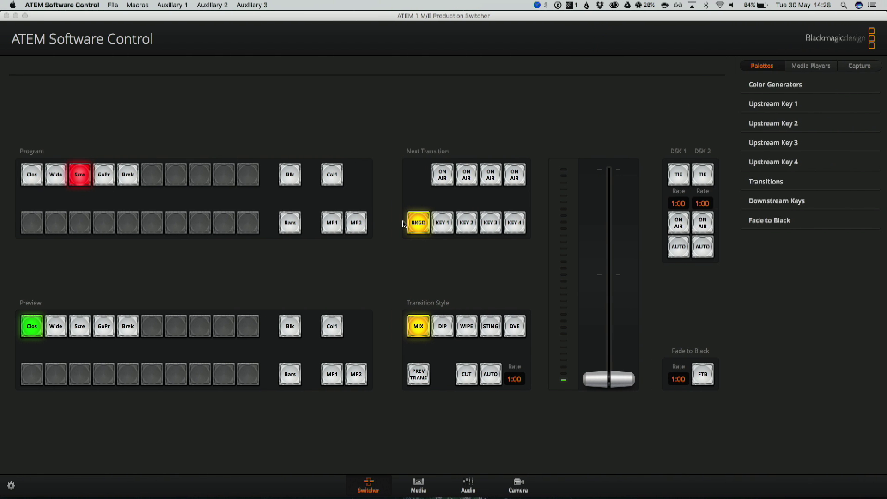
click(152, 4)
click(125, 16)
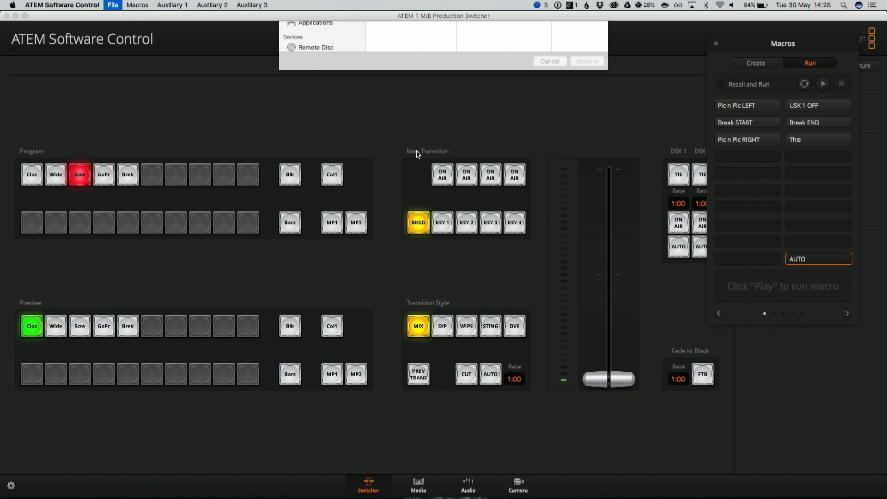
click(575, 51)
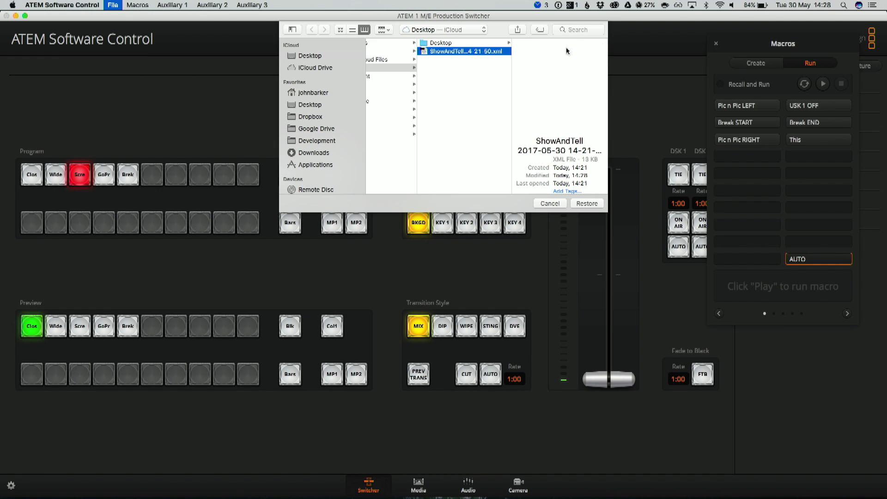
click(587, 203)
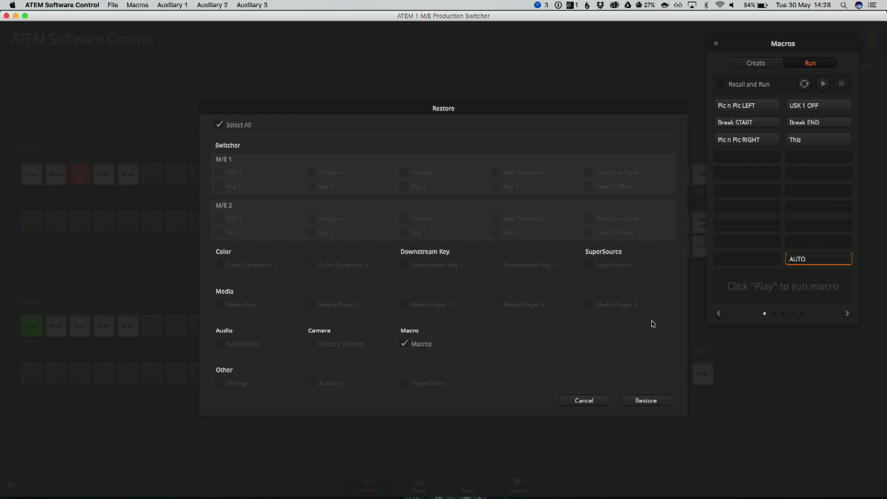
click(645, 400)
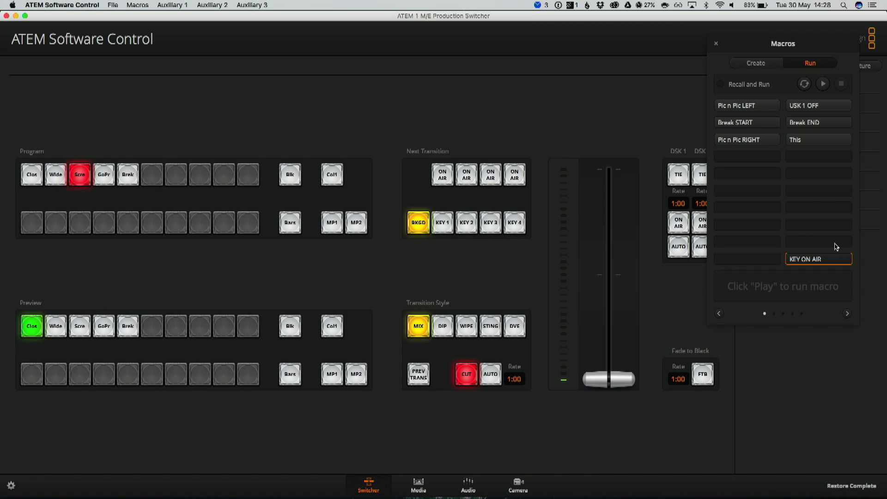
click(824, 85)
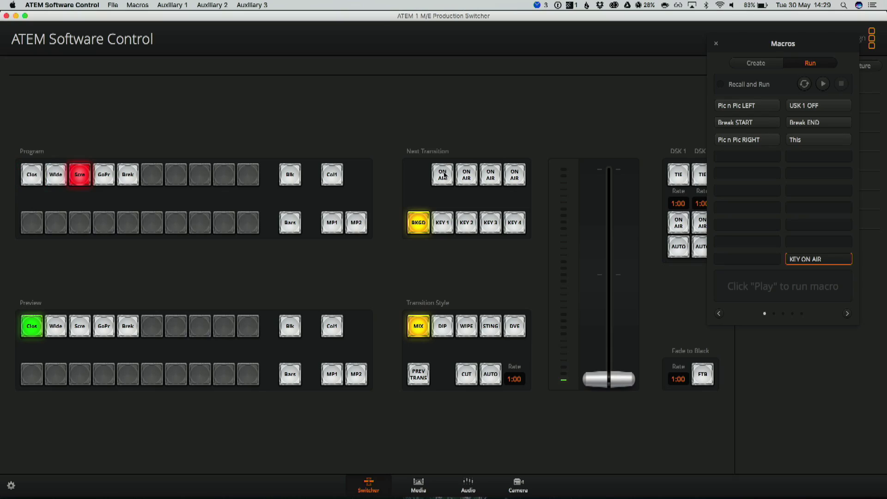
Copy the Macro Sleep line from the GitHub page and insert it above the KeyOnAir line in Atom with frames set to 75.
key(ctrl+Right)
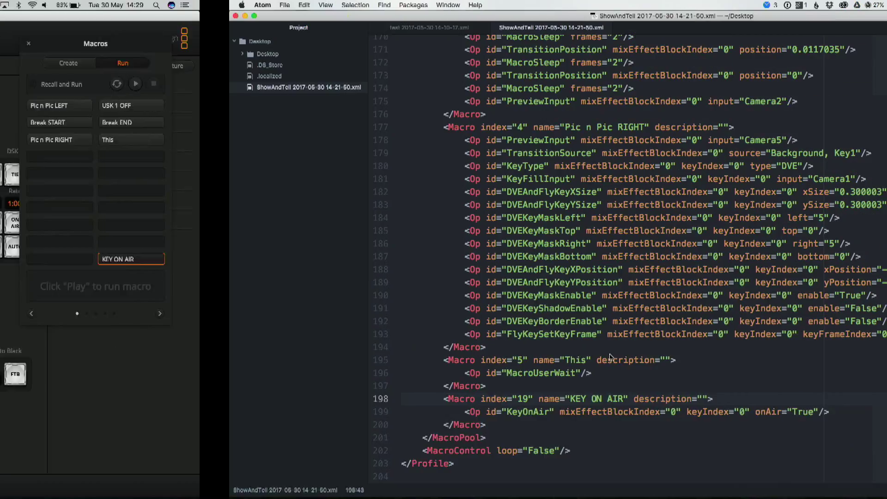
key(ctrl+Right)
scroll(219, 290, down, 6)
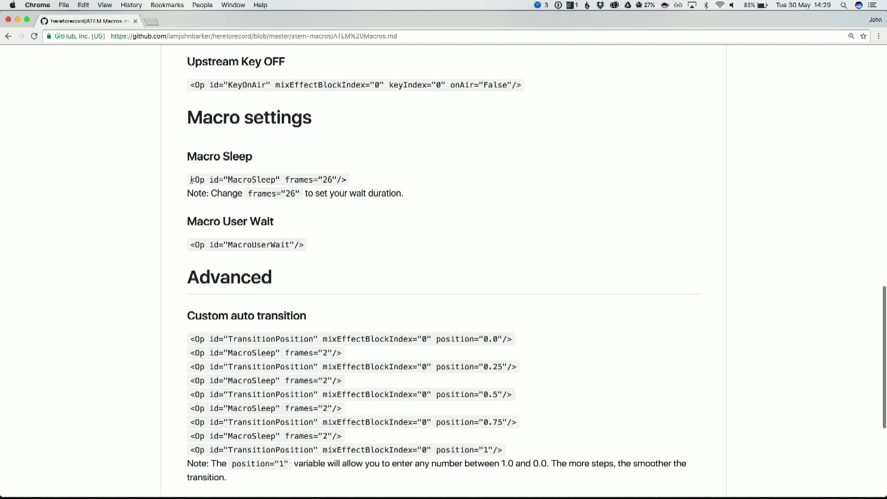
drag(206, 180, 344, 180)
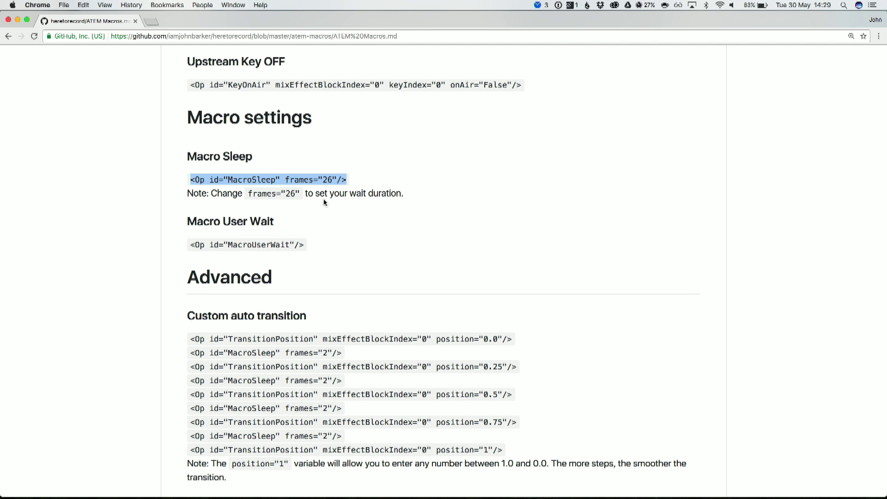
key(super+Tab)
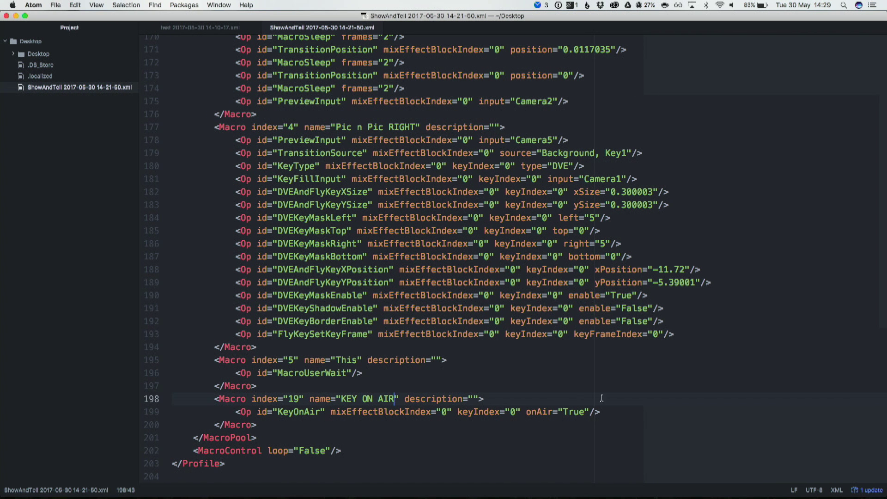
key(Return)
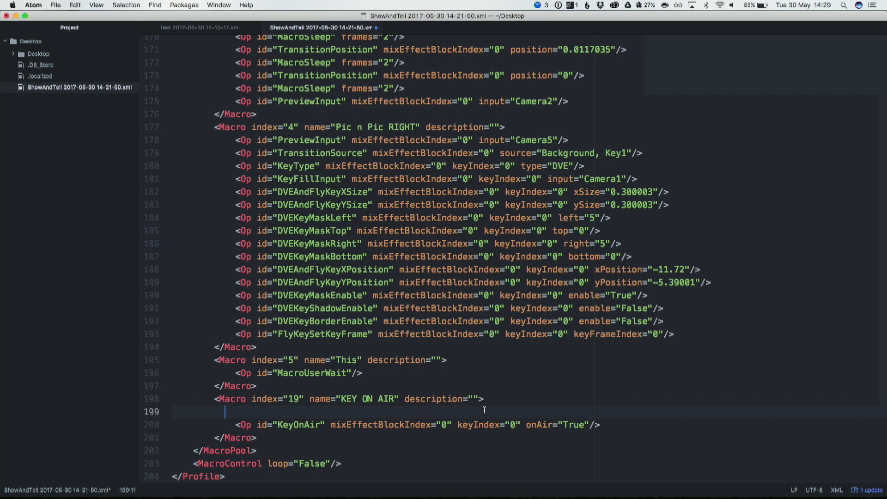
text(<Op id="MacroSleep" frames="26"/>)
scroll(295, 410, down, 1)
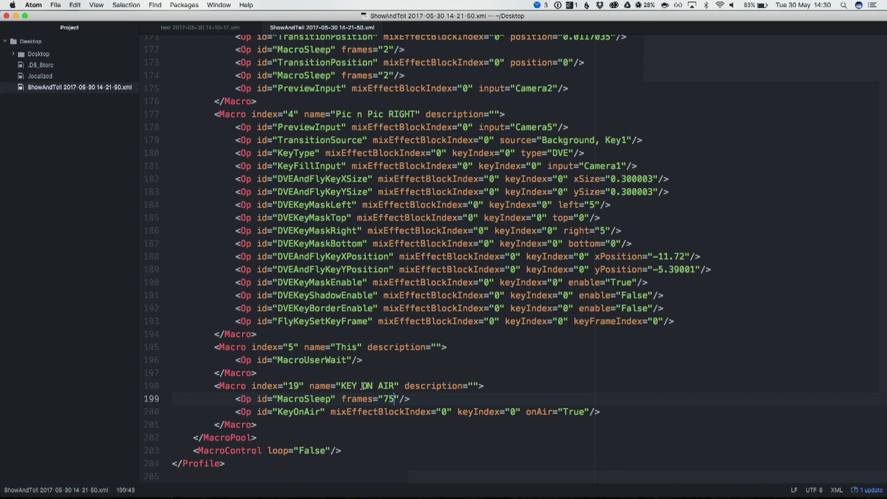
Rename the KEY ON AIR macro to NEW KEY ON AIR.
drag(396, 384, 342, 385)
click(342, 385)
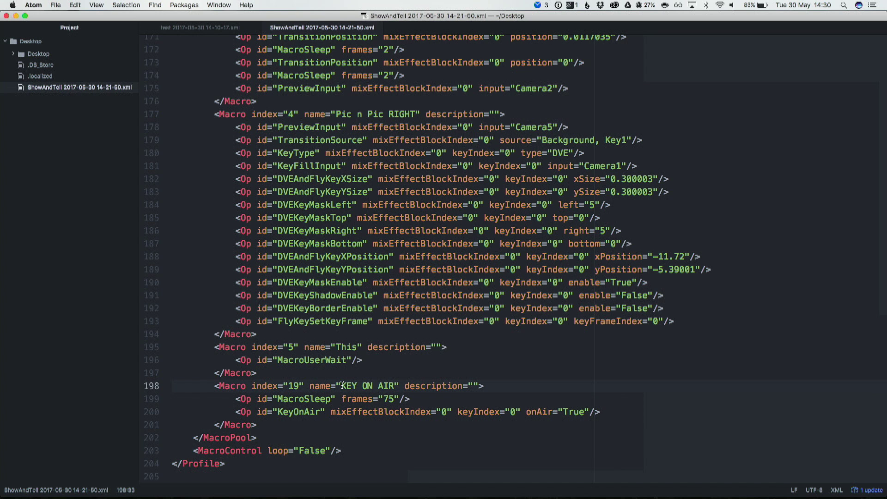
text(NEW)
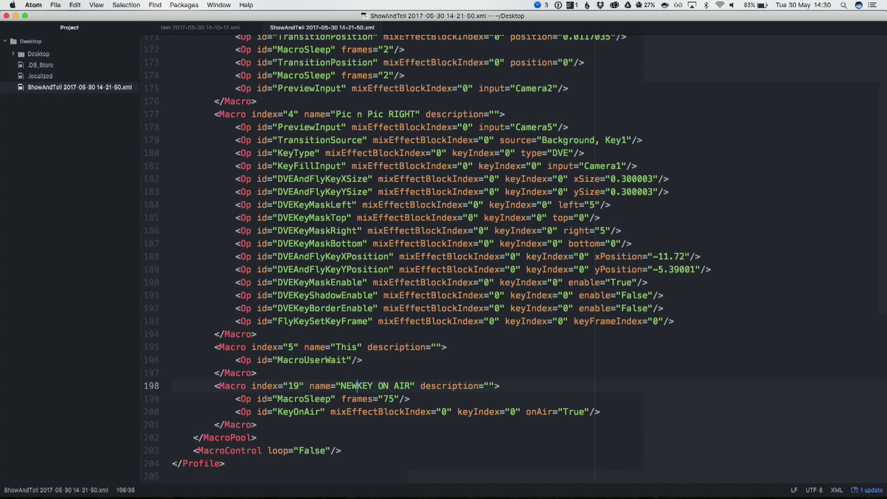
Restore the macros from the ShowAndTell XML file containing the NEW KEY ON AIR macro to the switcher.
key(ctrl+Left)
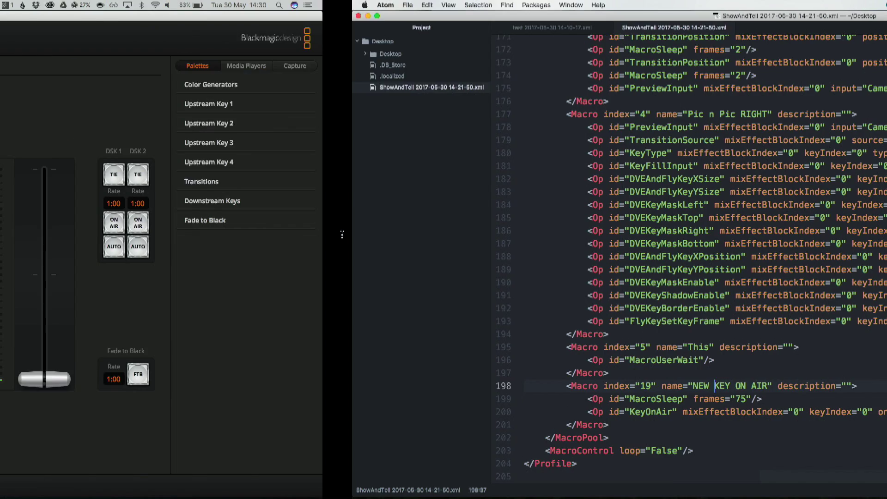
click(116, 5)
click(119, 15)
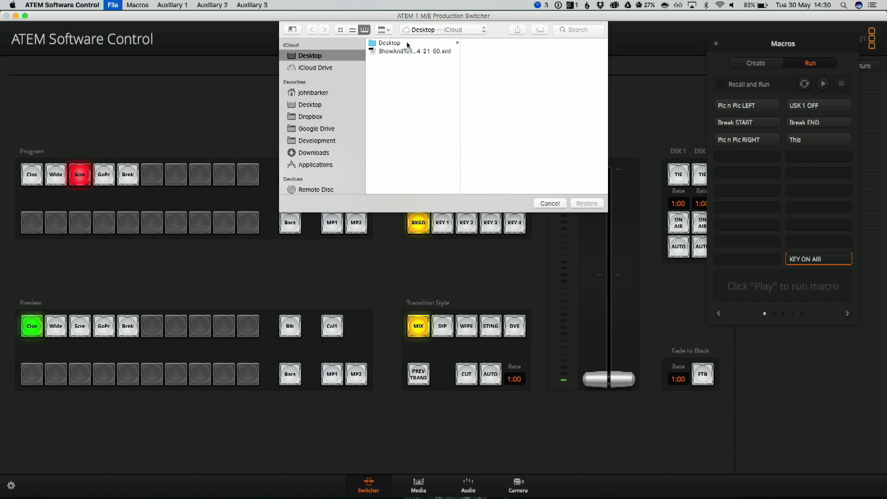
click(408, 52)
click(589, 203)
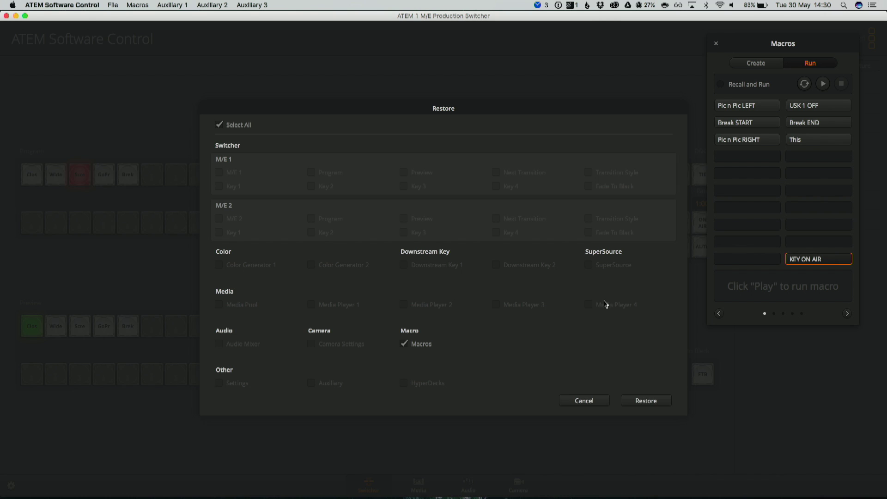
click(646, 400)
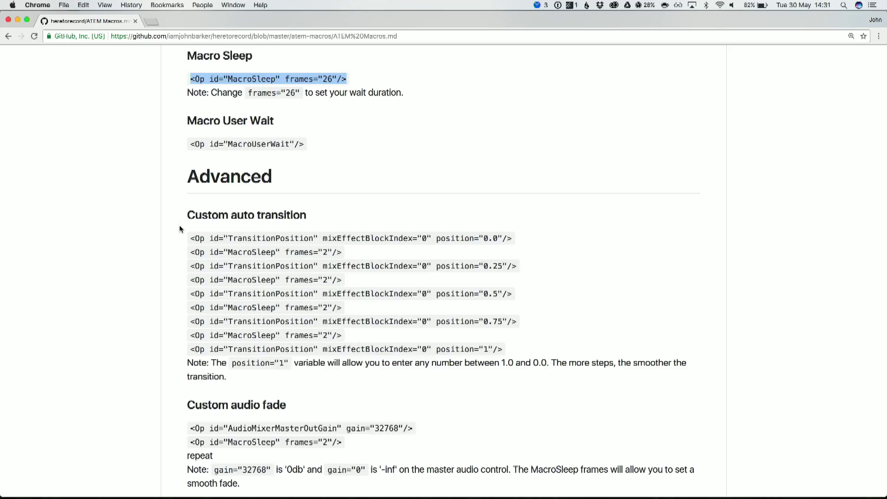
Copy the GitHub page's Custom auto transition lines from position 0.0 through 0.75 and replace both NEW KEY ON AIR operations in Atom with them.
scroll(181, 229, down, 3)
scroll(180, 228, down, 1)
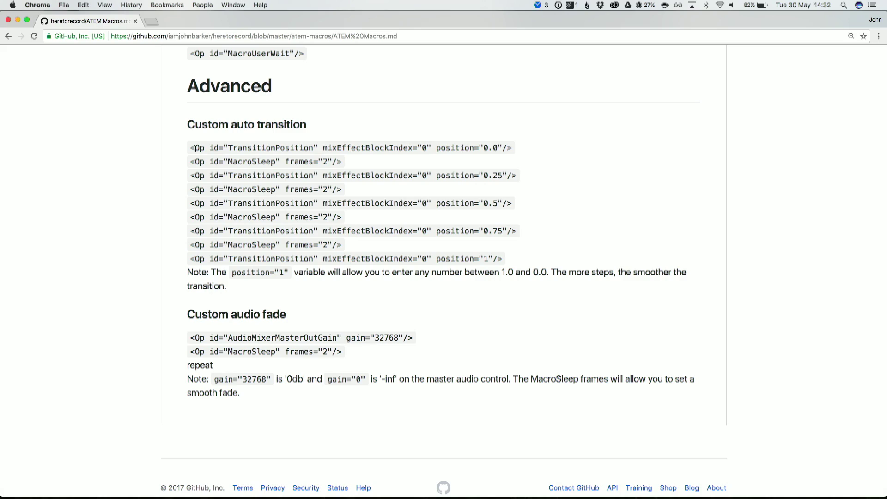
drag(192, 148, 535, 230)
key(super+c)
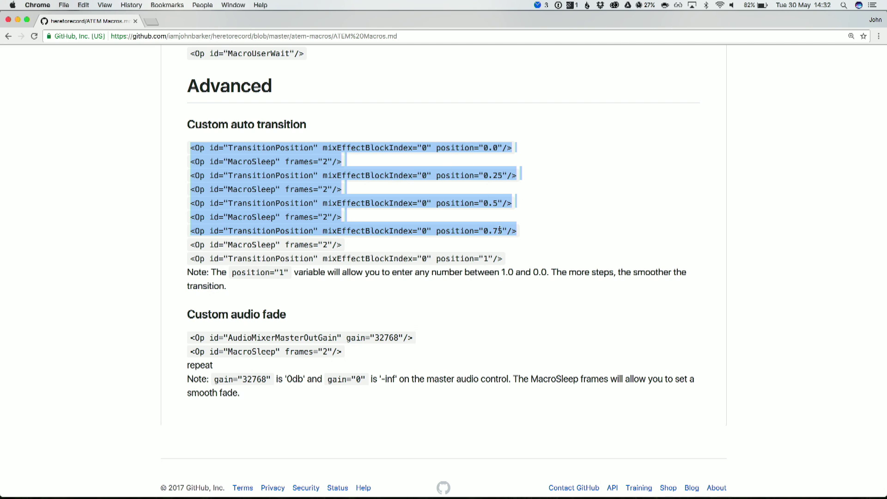
key(ctrl+Left)
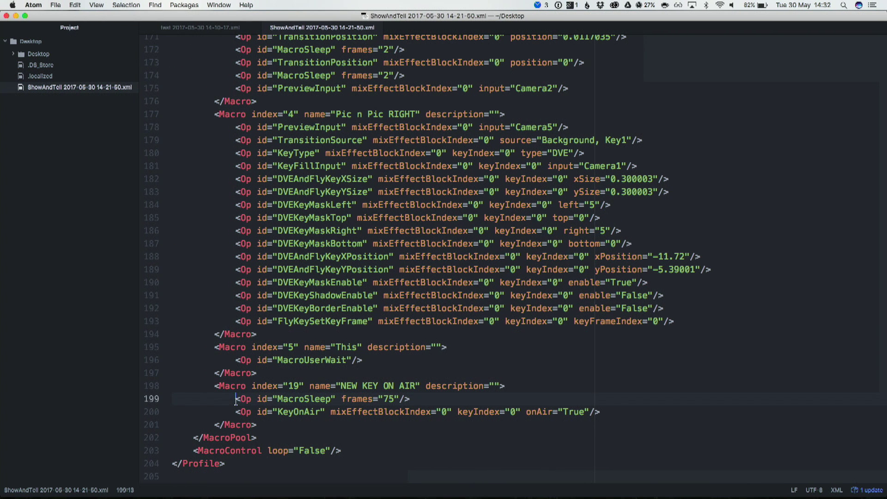
shift+click(607, 411)
key(super+v)
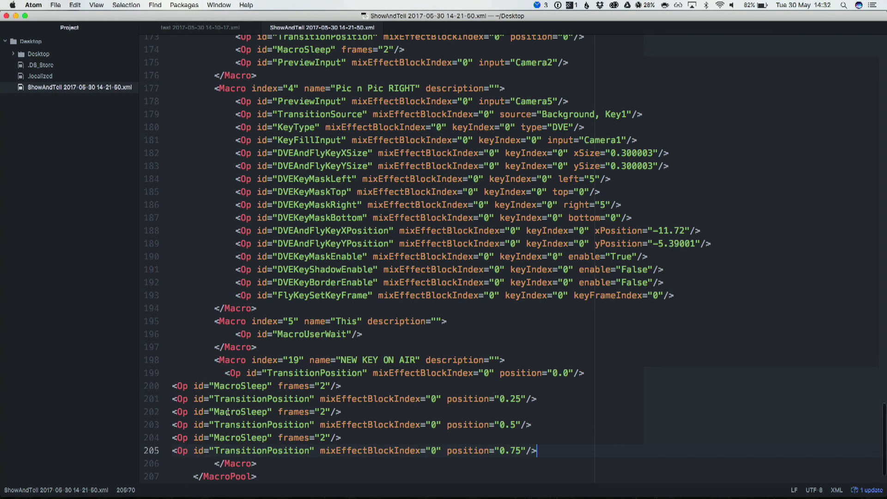
Indent all the pasted TransitionPosition and MacroSleep lines to match the operations of the other macros.
shift+click(172, 386)
key(Tab)
key(Tab)
key(Tab)
key(Tab)
key(Tab)
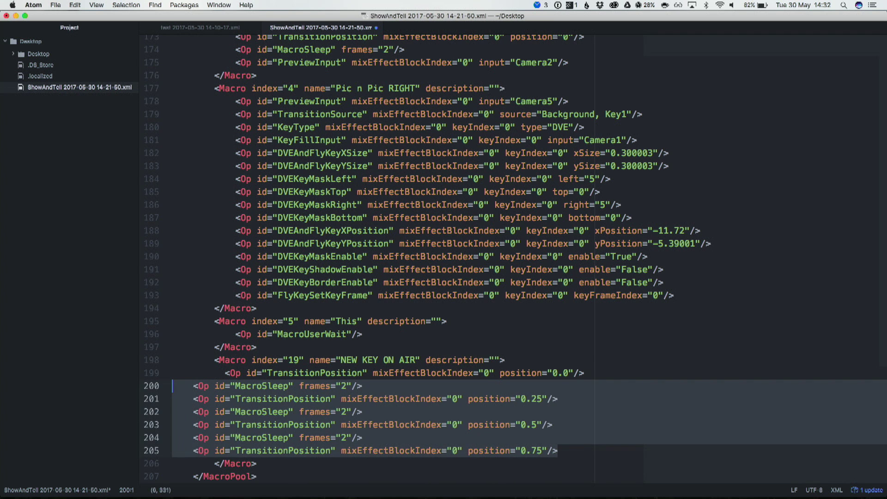
key(Tab)
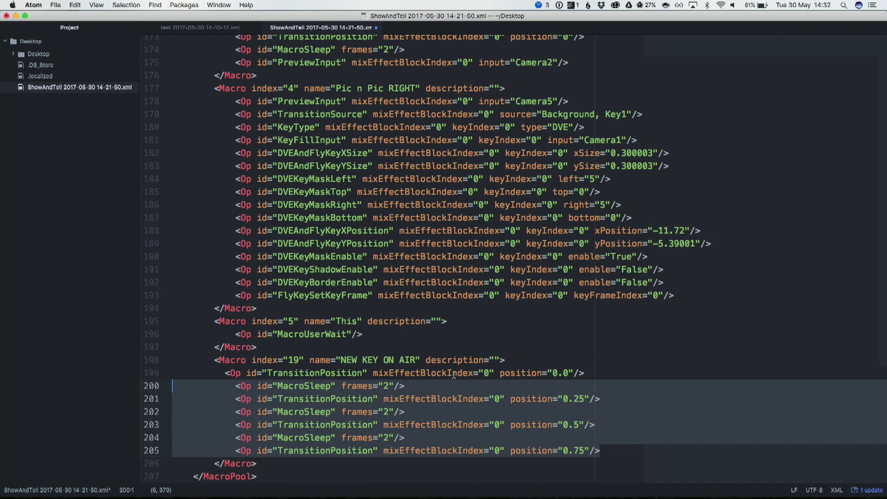
click(605, 373)
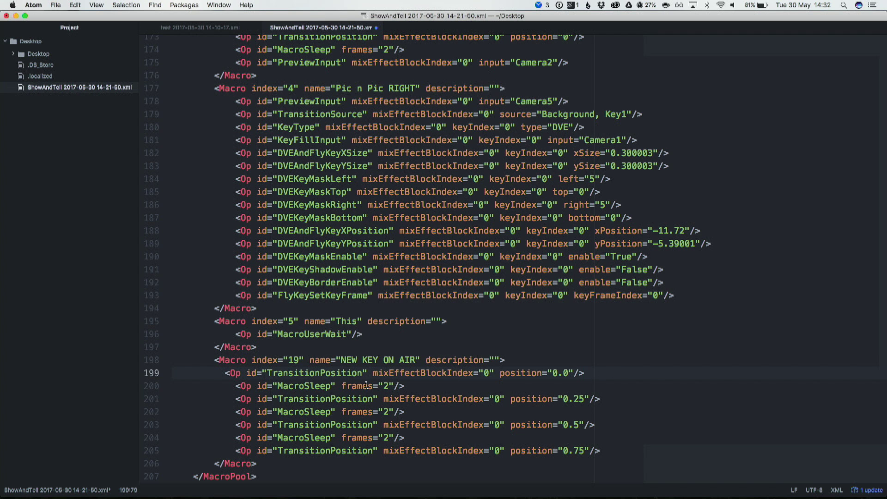
key(Tab)
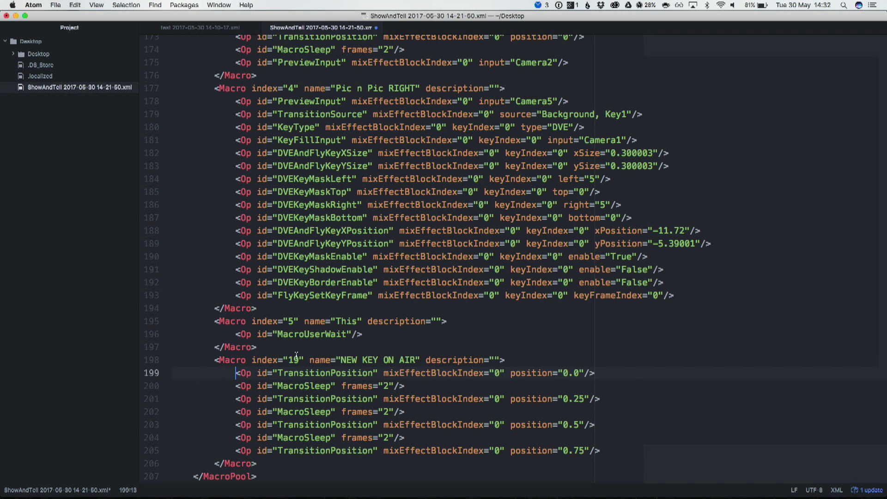
Rename the NEW KEY ON AIR macro to SLOW AUTO and set its three MacroSleep operations to 25 frames.
drag(354, 360, 405, 360)
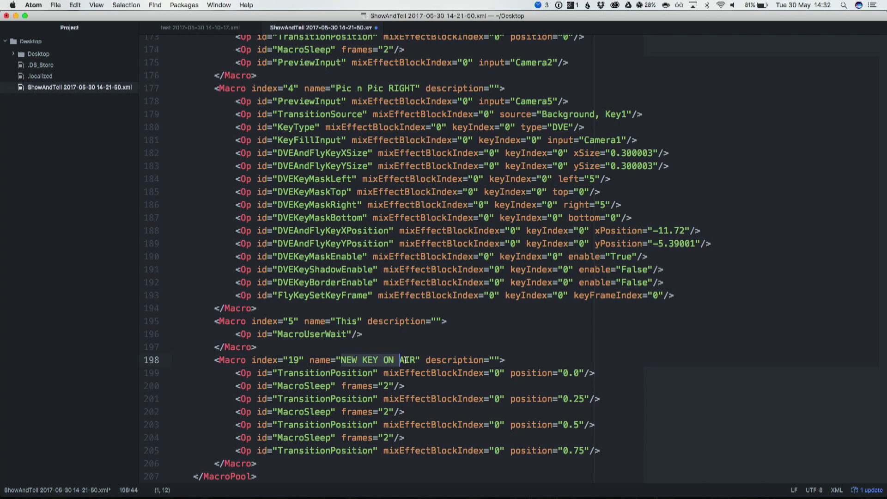
text(SLOW AUTO)
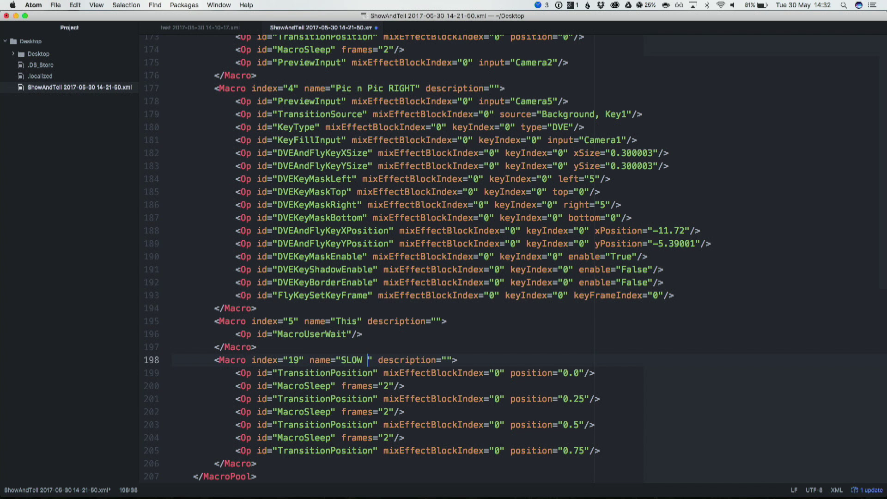
scroll(394, 354, down, 3)
click(389, 347)
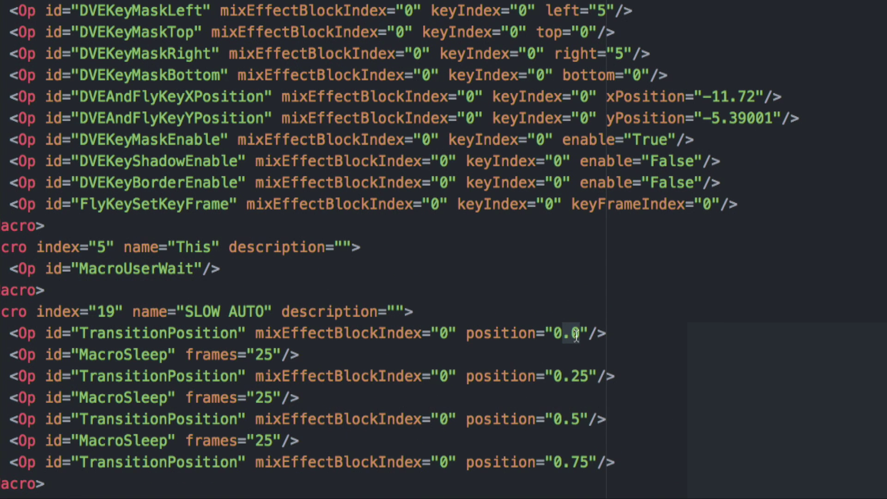
click(578, 334)
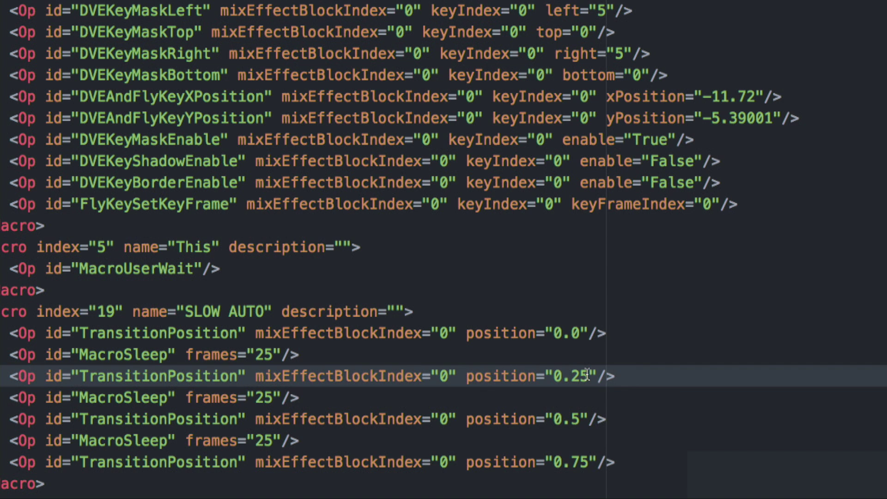
click(573, 376)
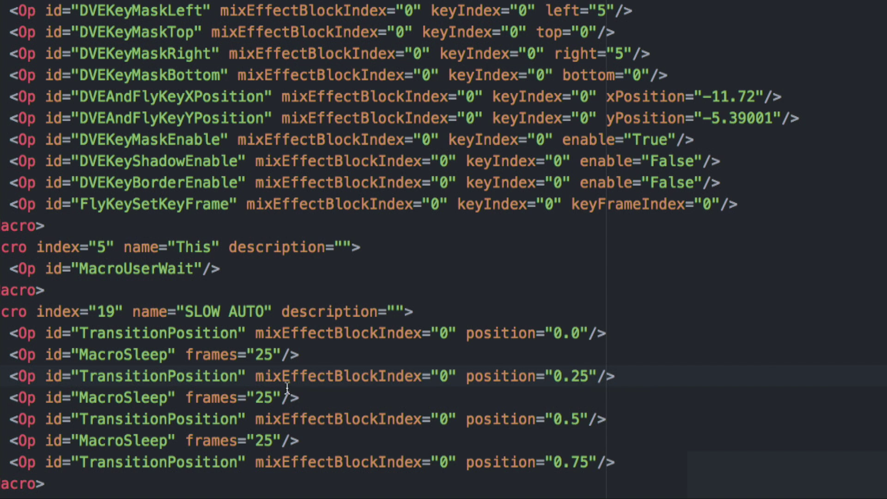
click(571, 403)
double_click(586, 461)
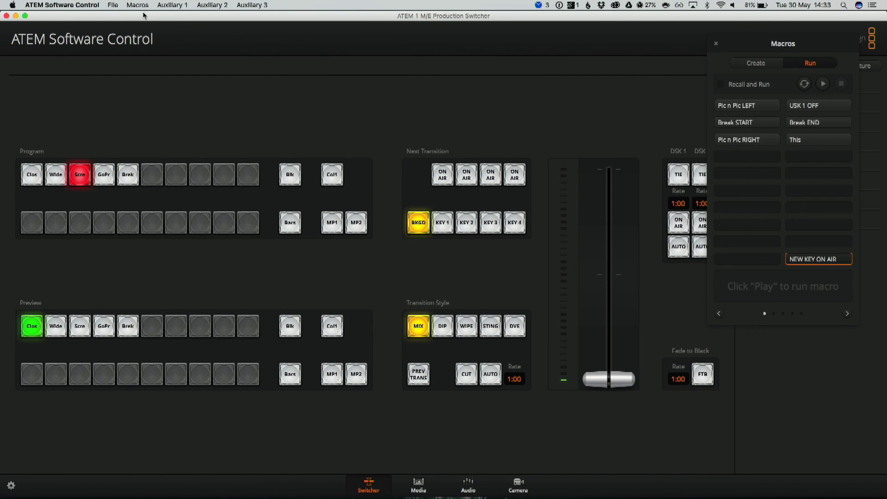
click(137, 5)
mouse_move(113, 4)
click(121, 54)
click(437, 50)
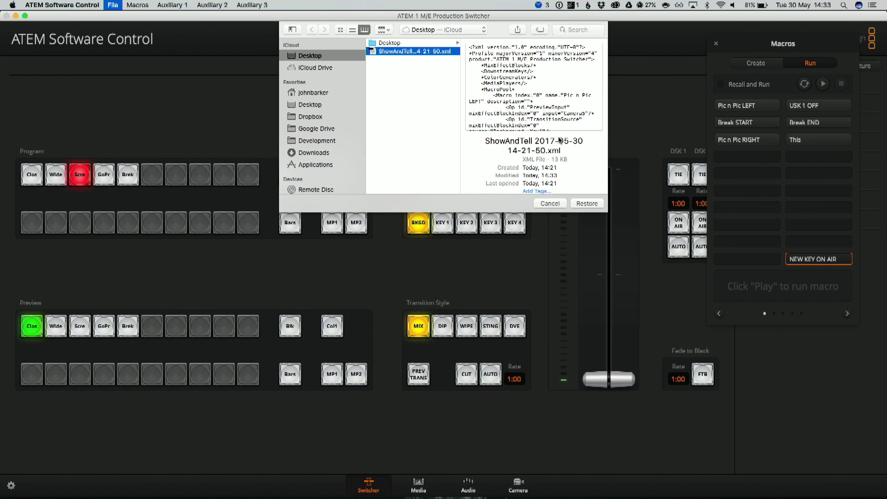
click(591, 204)
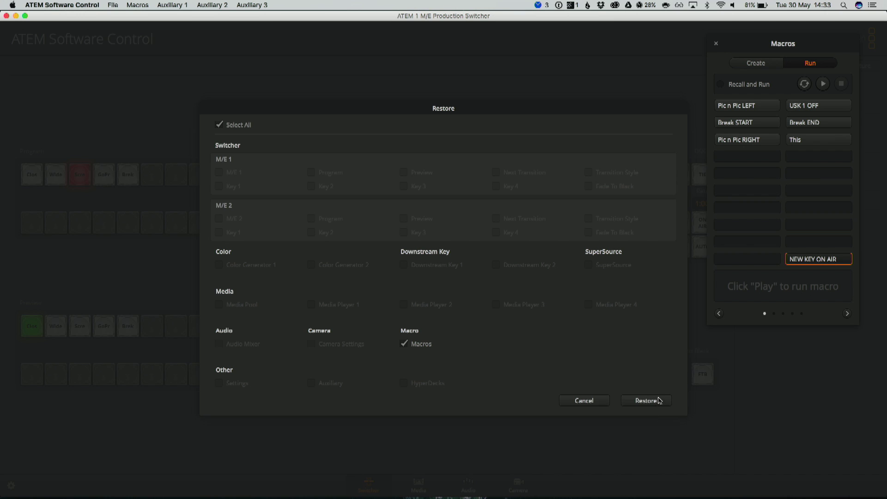
click(646, 400)
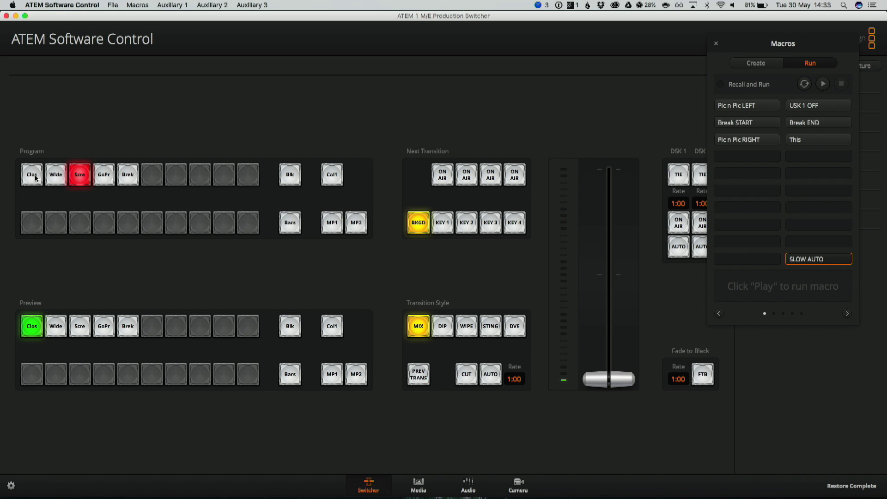
click(81, 329)
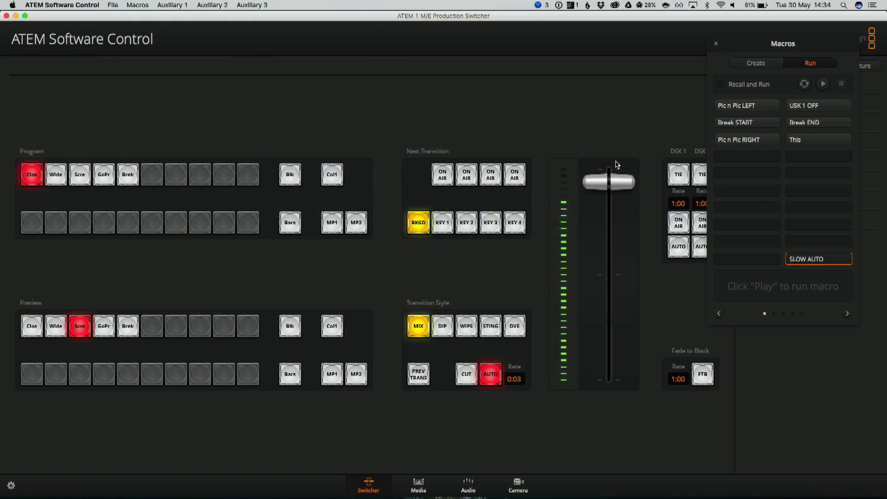
key(ctrl+Right)
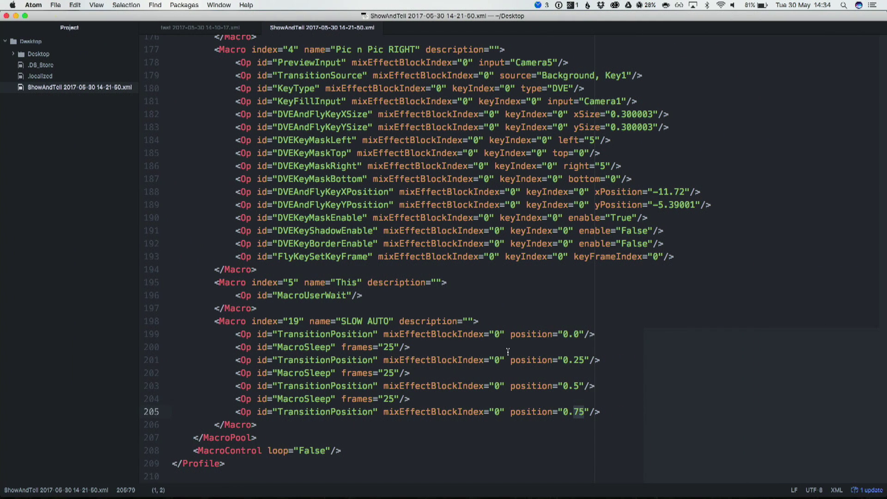
click(564, 333)
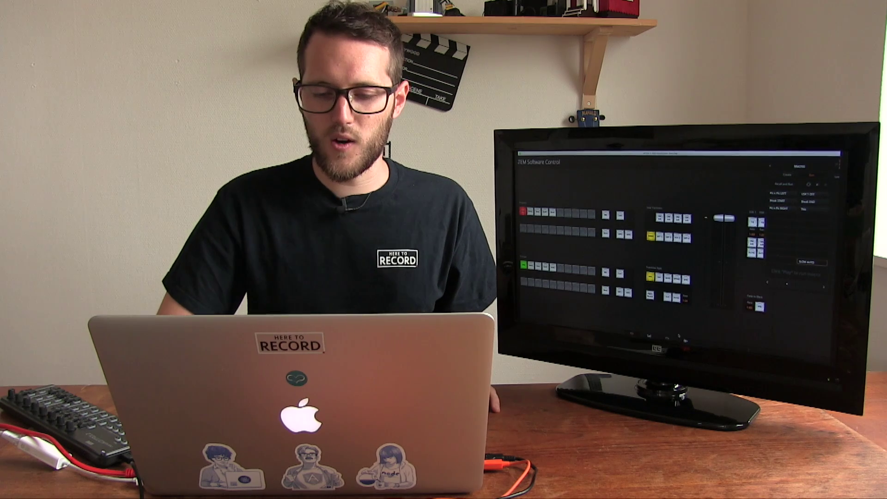
click(668, 338)
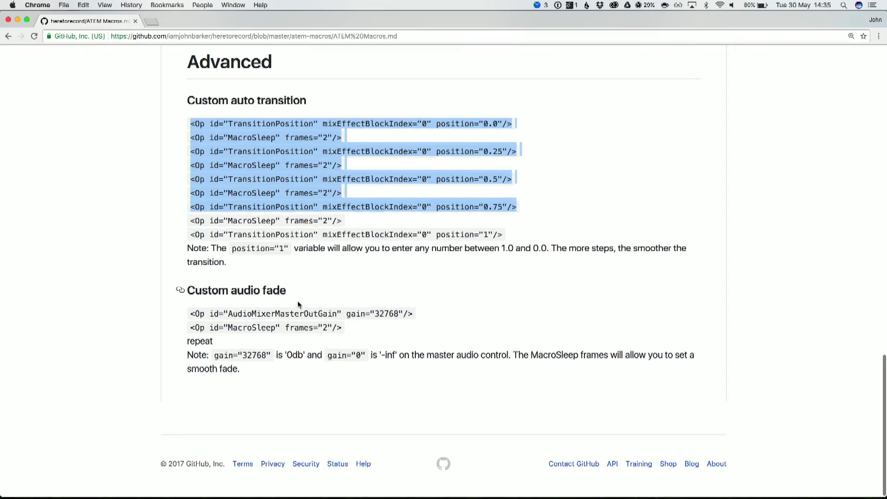
Copy the GitHub page's two Custom audio fade lines and replace all SLOW AUTO operations in Atom with them.
scroll(298, 305, up, 1)
drag(190, 319, 353, 325)
key(super+c)
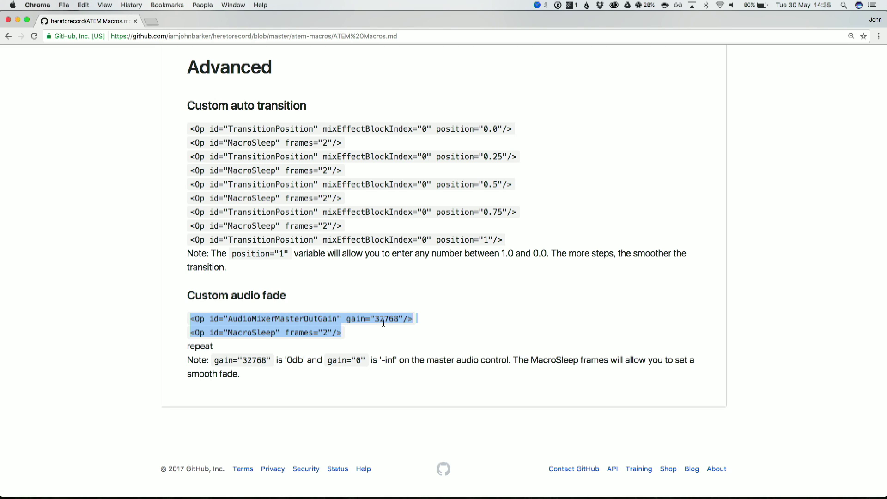
key(ctrl+Left)
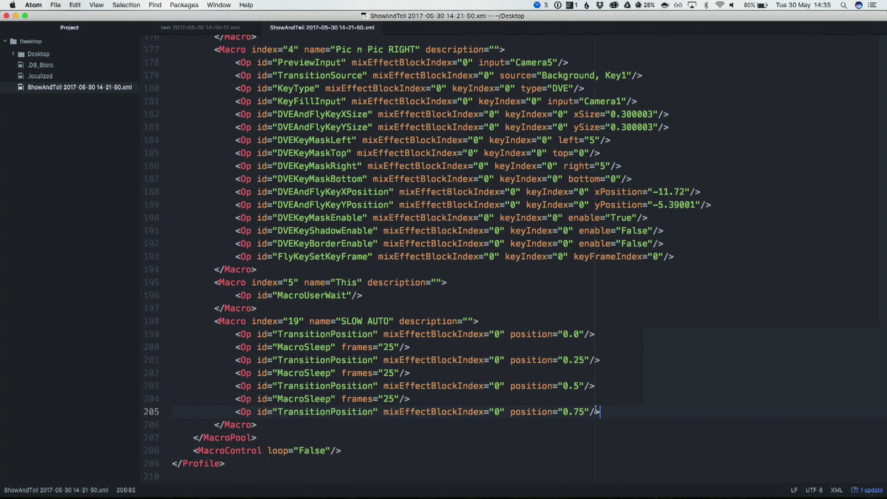
shift+click(235, 334)
key(super+v)
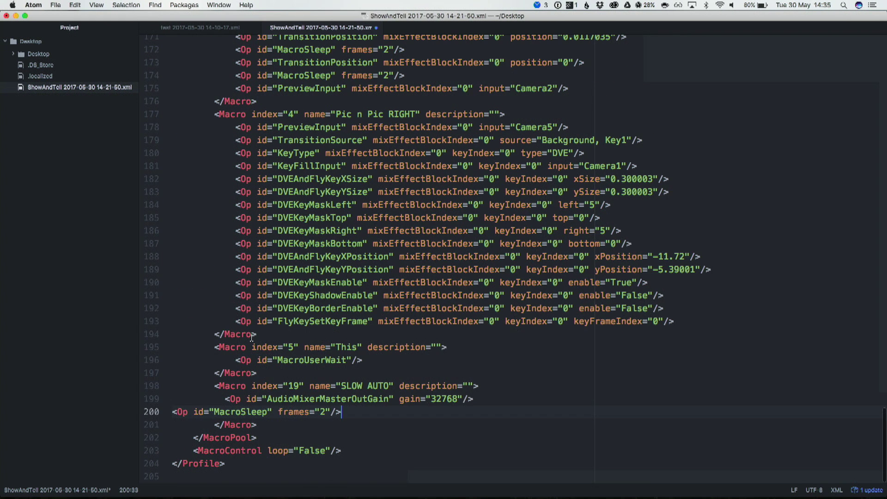
Indent the pasted MacroSleep line to match the AudioMixerMasterOutGain line and rename the SLOW AUTO macro to AUDIO FADE.
key(shift+super+Left)
key(Tab)
key(Tab)
key(Tab)
key(Tab)
key(Tab)
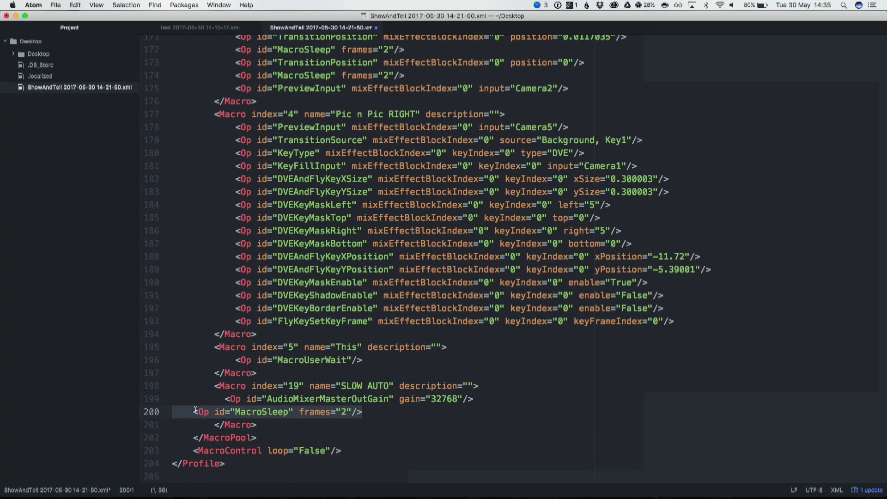
click(360, 387)
text(AUDIO FADE)
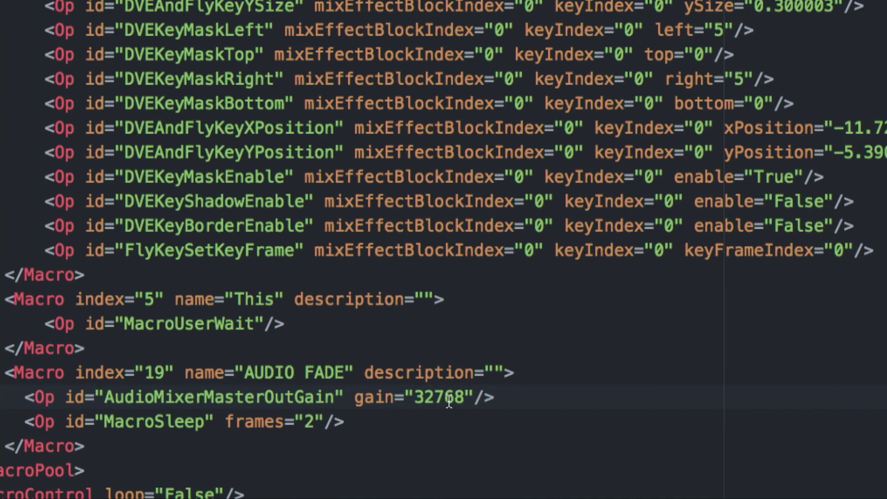
key(ctrl+Left)
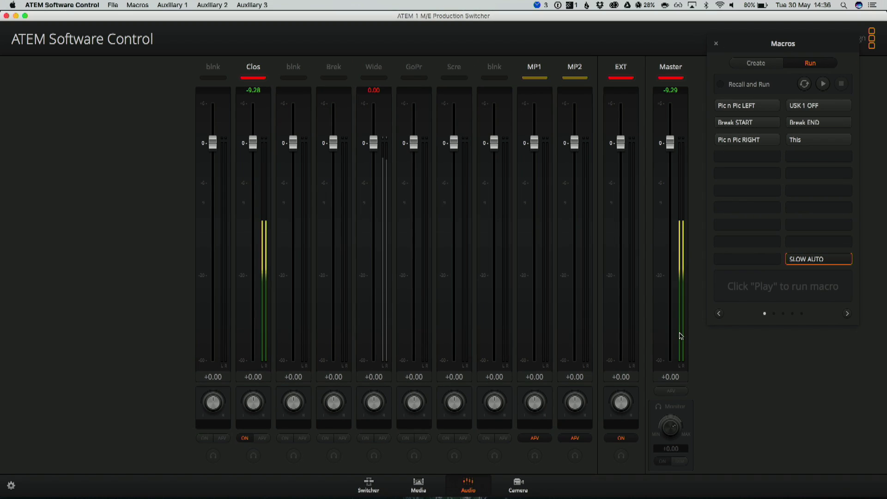
key(ctrl+Right)
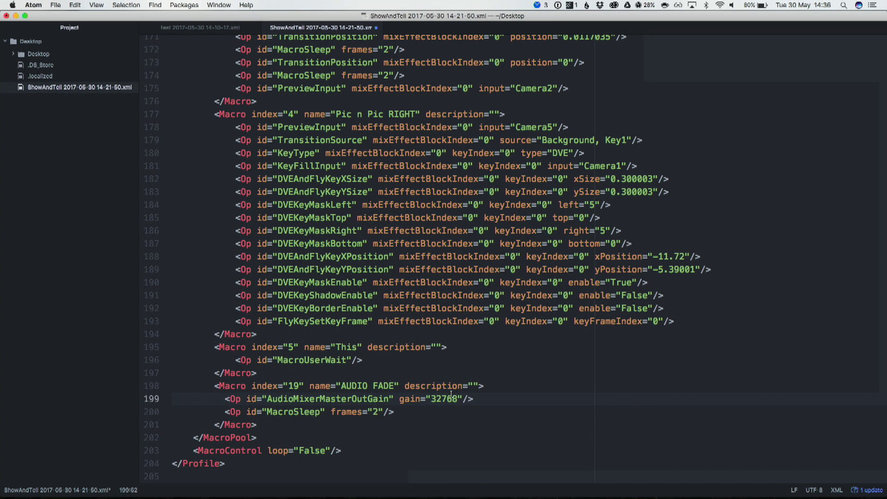
Duplicate the AudioMixerMasterOutGain and MacroSleep pair in the AUDIO FADE macro, placing the copy on its own lines below.
click(399, 409)
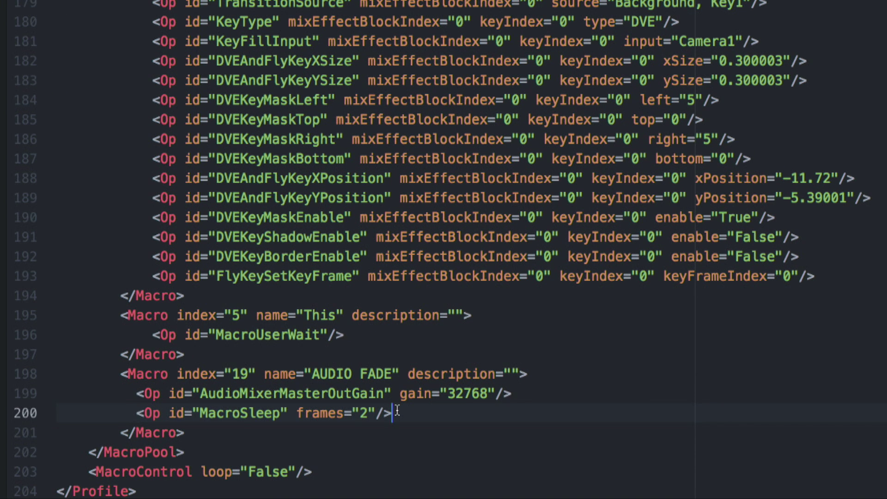
drag(396, 410, 137, 393)
key(super+c)
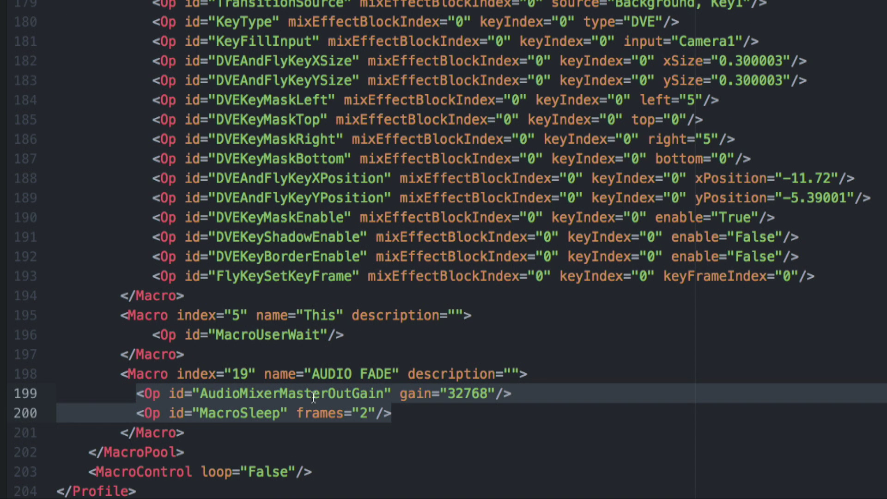
click(429, 414)
key(super+v)
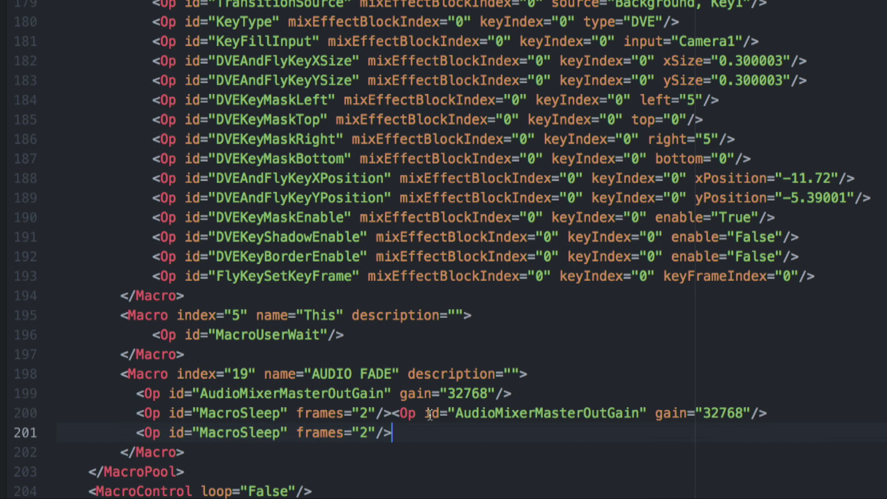
click(390, 413)
key(Return)
Add six more copies of the AudioMixerMasterOutGain and MacroSleep pair at the end of the AUDIO FADE macro.
click(406, 448)
key(Return)
key(super+v)
key(Return)
key(super+v)
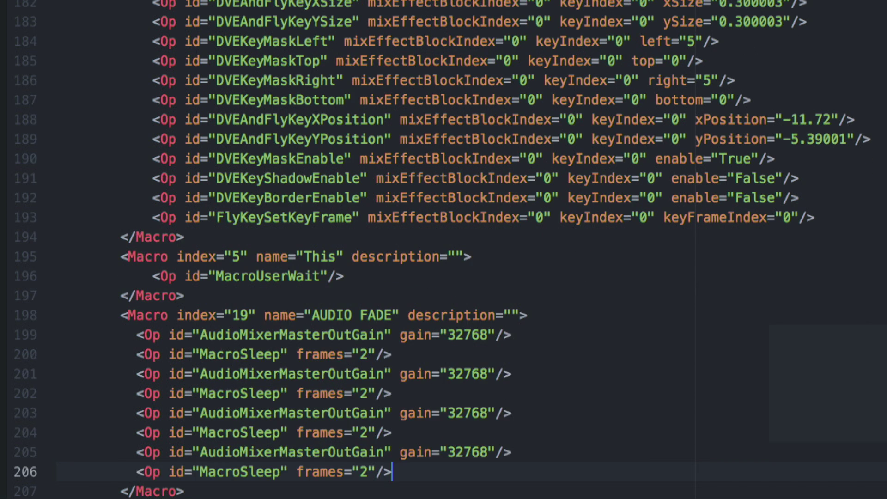
key(Return)
key(super+v)
key(Return)
key(super+v)
key(Return)
key(super+v)
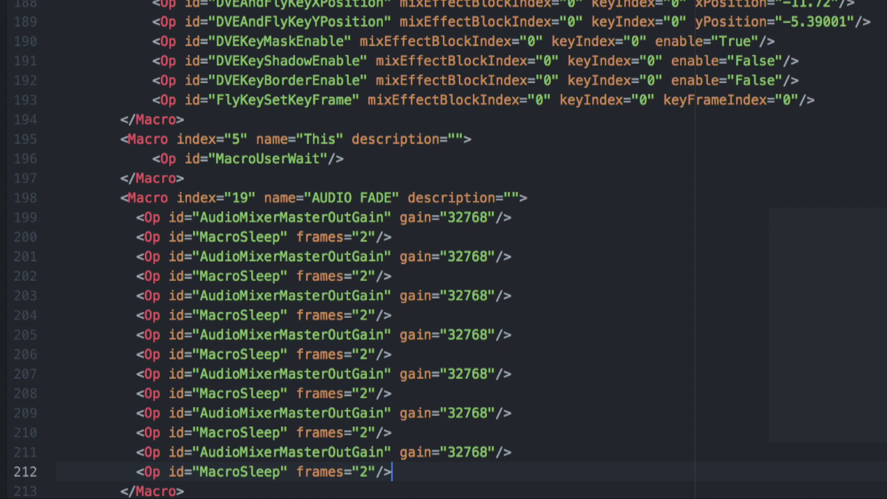
key(Return)
key(super+v)
Set the gain of the second, third and fourth AudioMixerMasterOutGain operations to 22000, 15000 and 10000.
scroll(543, 253, down, 3)
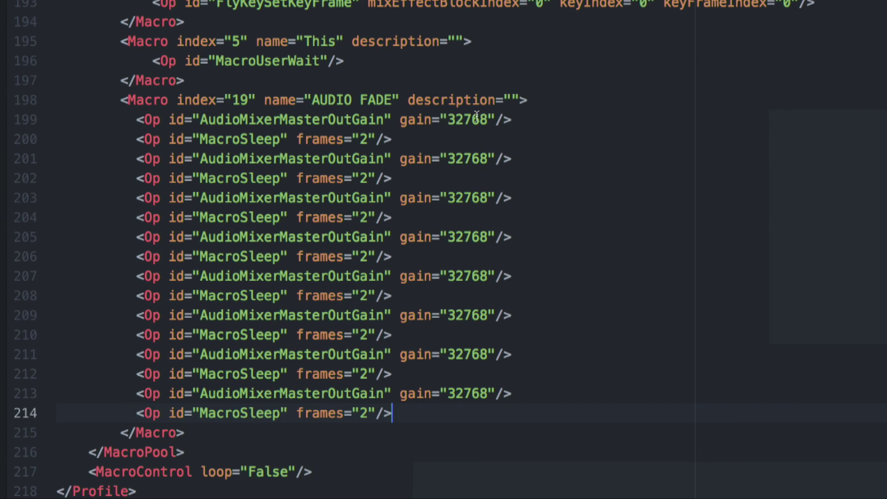
double_click(467, 159)
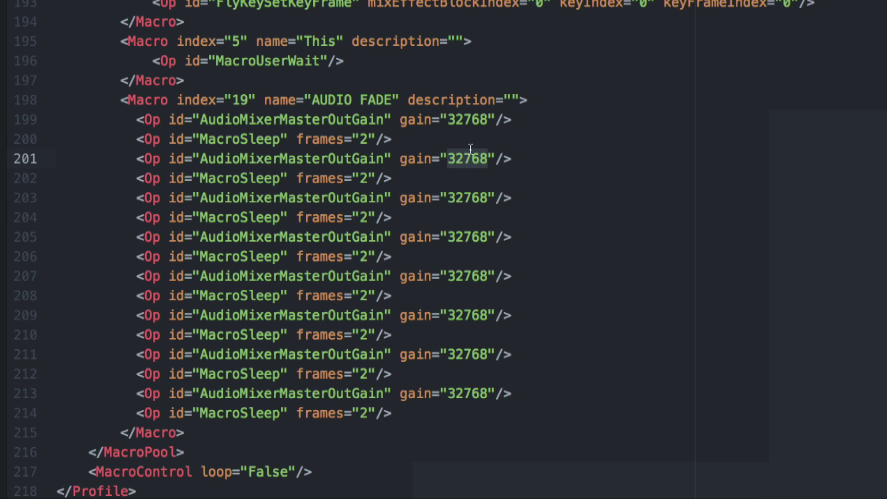
text(2)
double_click(471, 200)
text(150)
double_click(467, 237)
text(10000)
Set the gain of the last four AudioMixerMasterOutGain operations to 7500, 4500, 2100 and 0, and save the file.
double_click(469, 276)
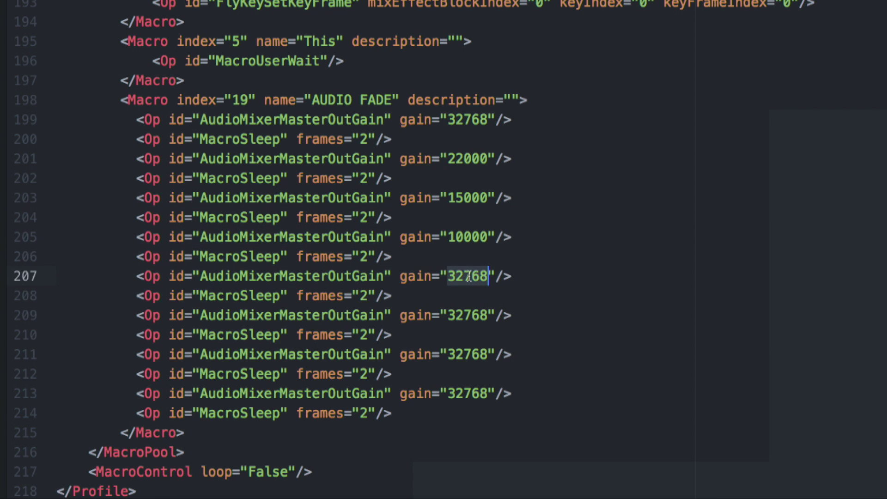
text(7)
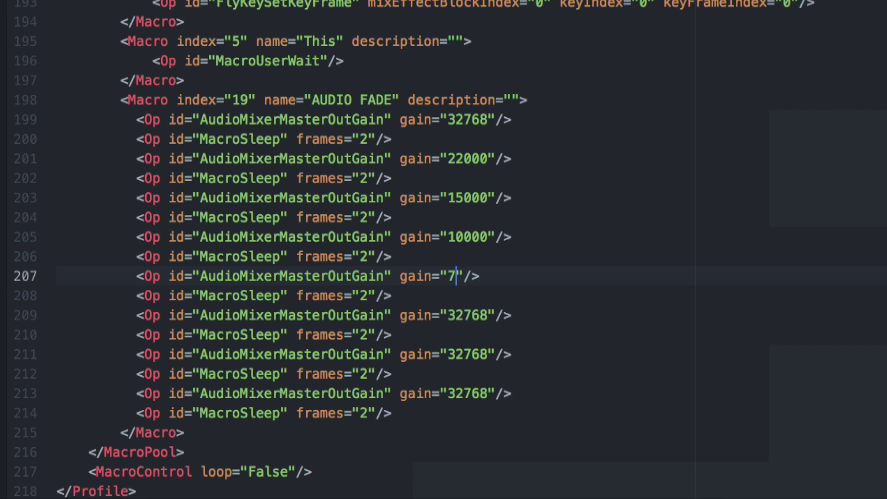
double_click(461, 314)
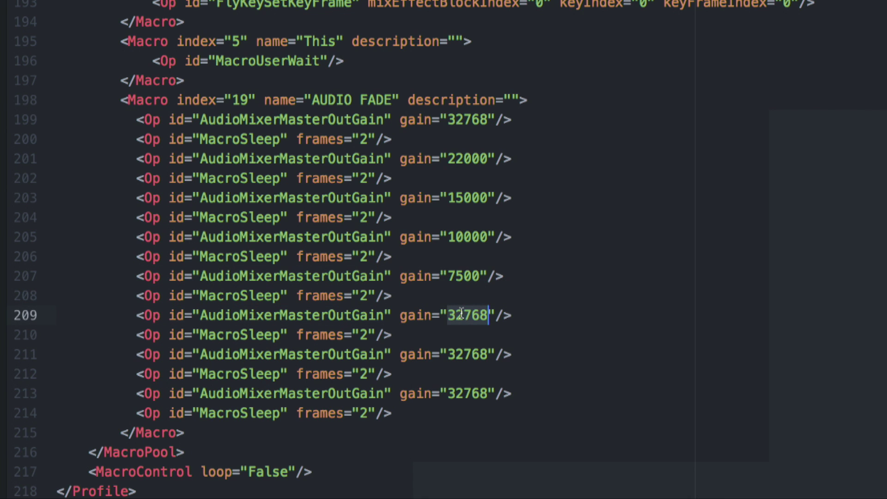
text(4500)
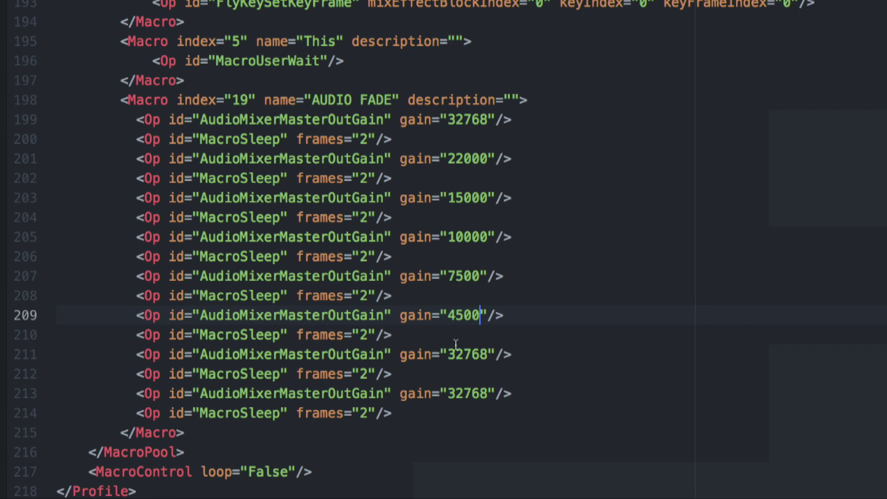
double_click(455, 353)
text(2100)
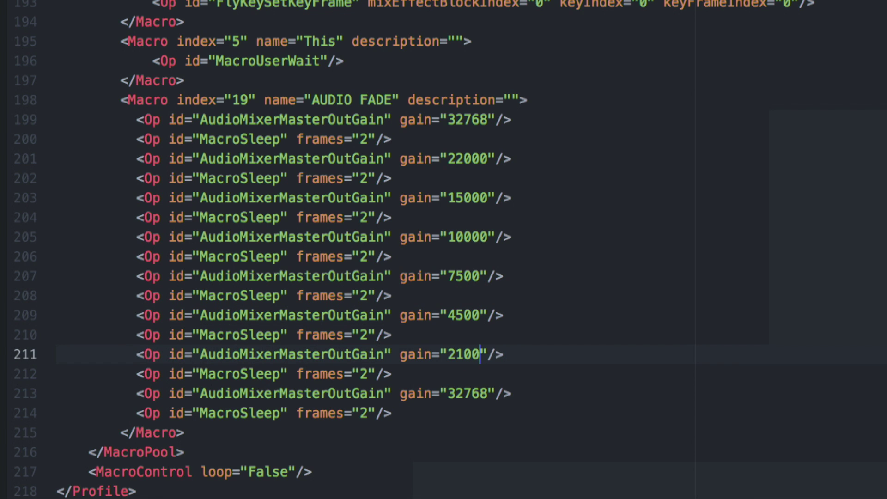
double_click(460, 393)
text(0)
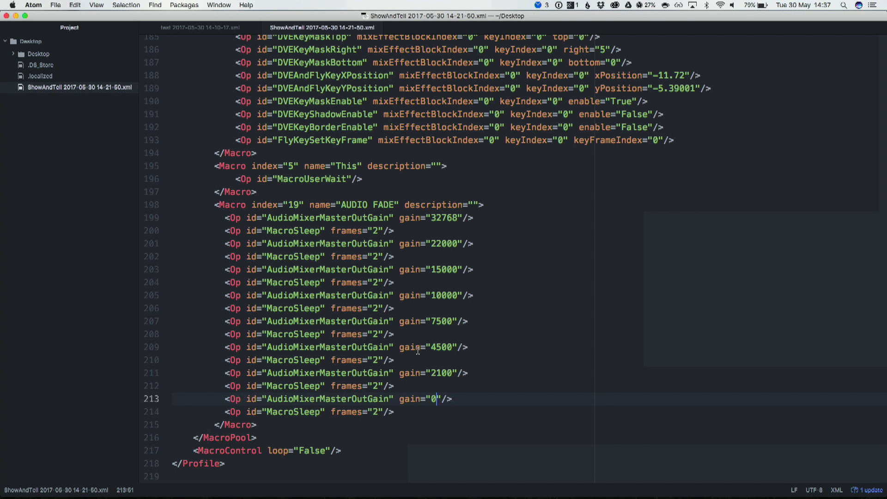
key(super+Tab)
key(super+shift+m)
click(113, 5)
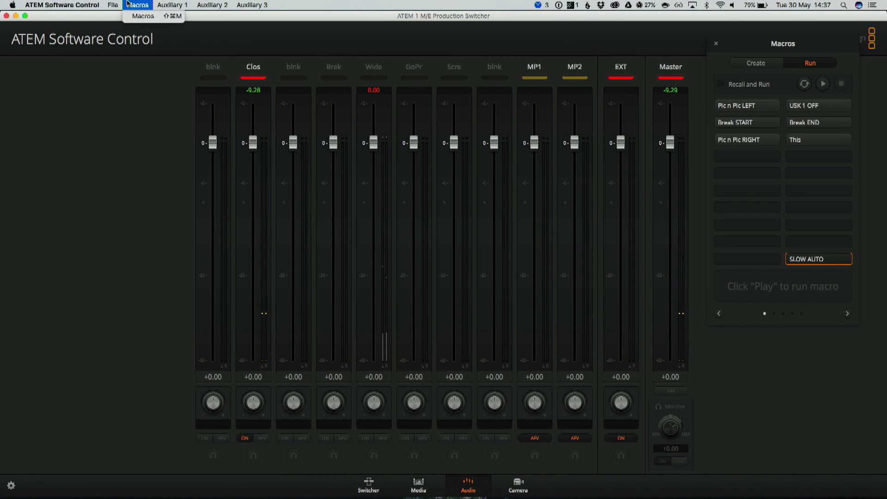
click(121, 14)
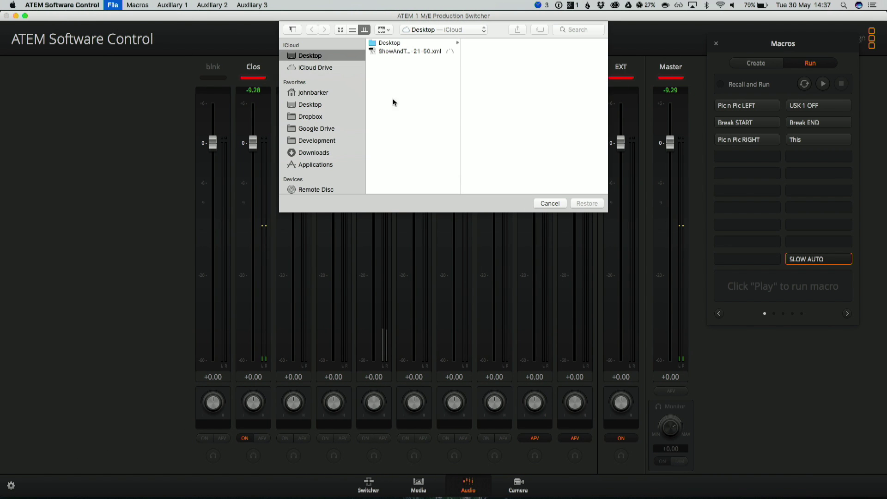
click(424, 52)
key(Return)
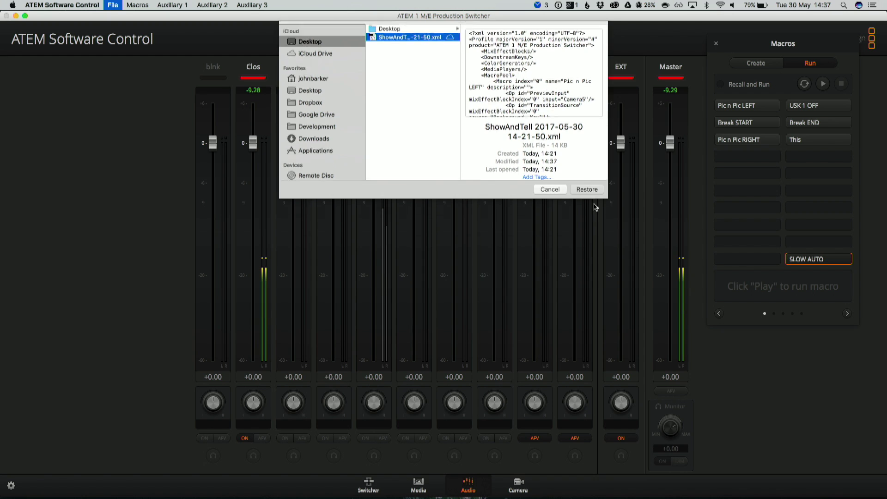
click(645, 401)
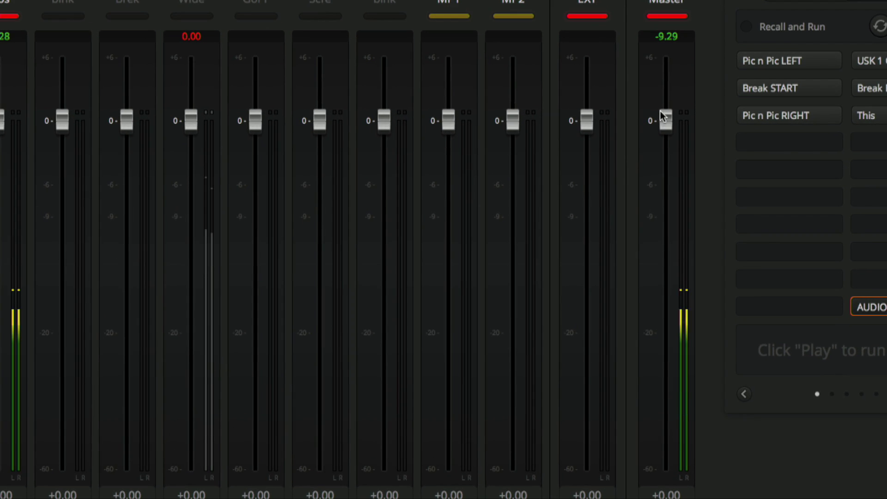
Test the AUDIO FADE macro by running it twice, raising the Master audio fader back to 0 after each run.
mouse_move(662, 115)
mouse_down()
mouse_move(670, 79)
mouse_move(667, 123)
mouse_up()
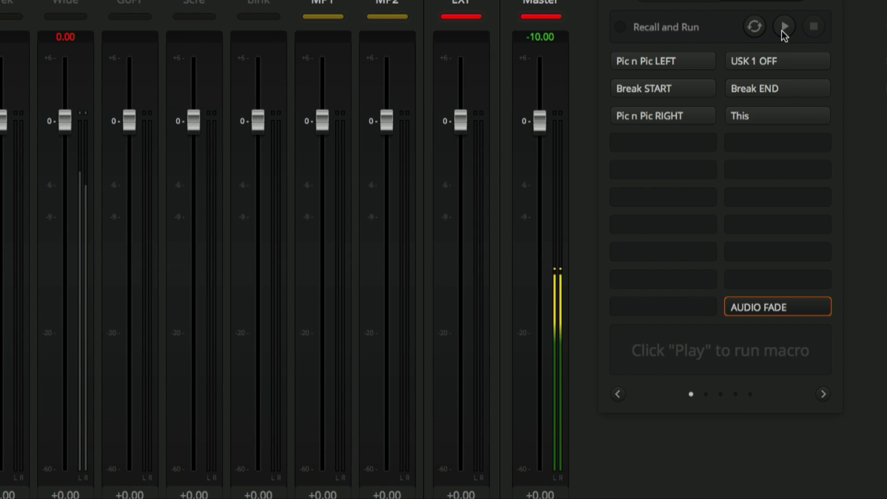
click(784, 27)
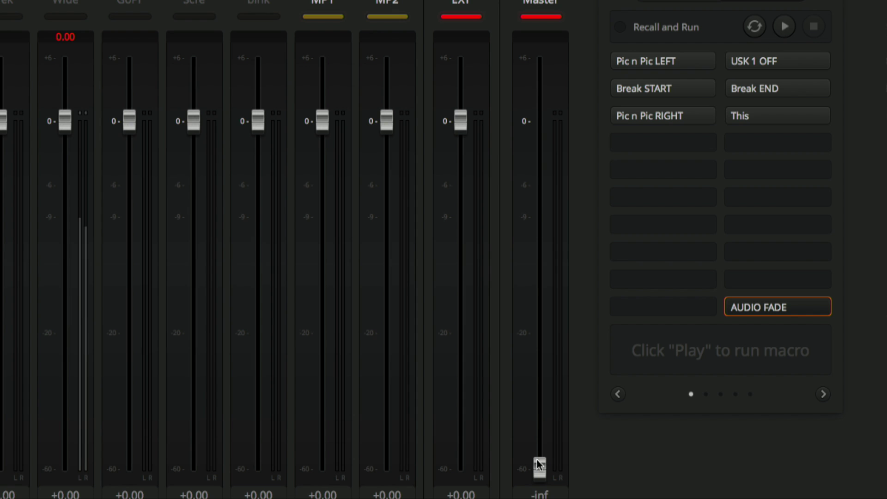
drag(540, 467, 541, 121)
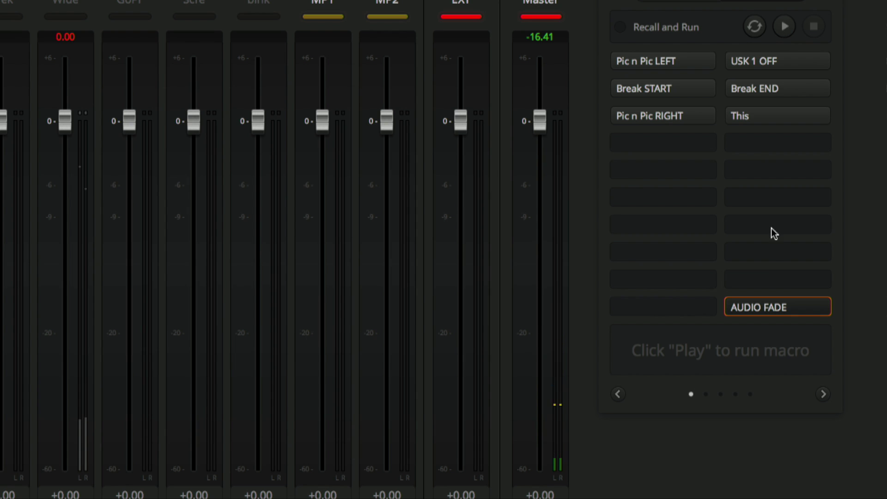
click(784, 27)
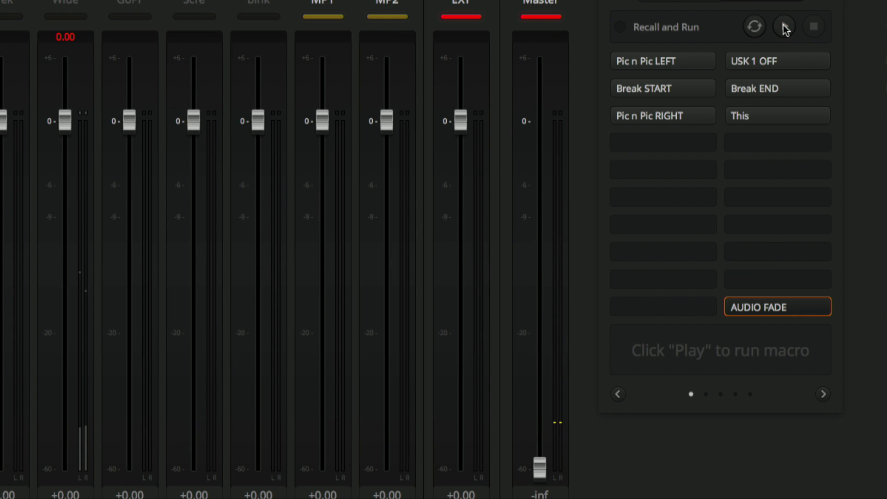
drag(538, 471, 536, 121)
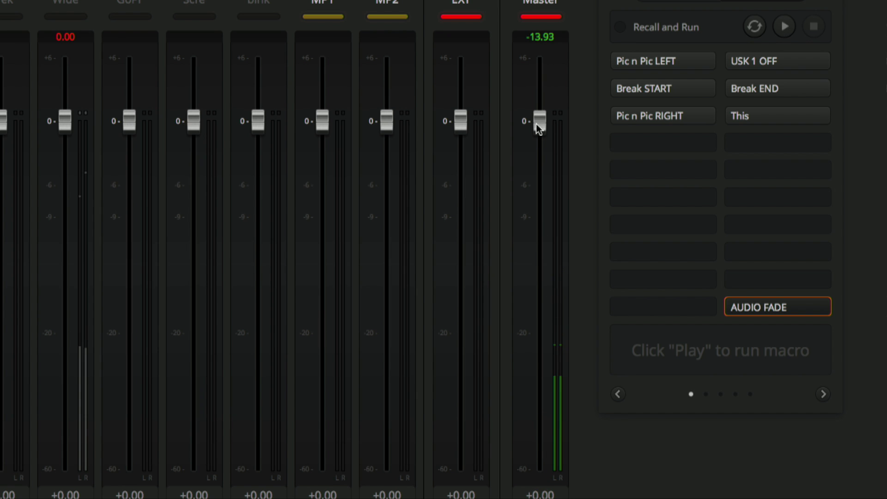